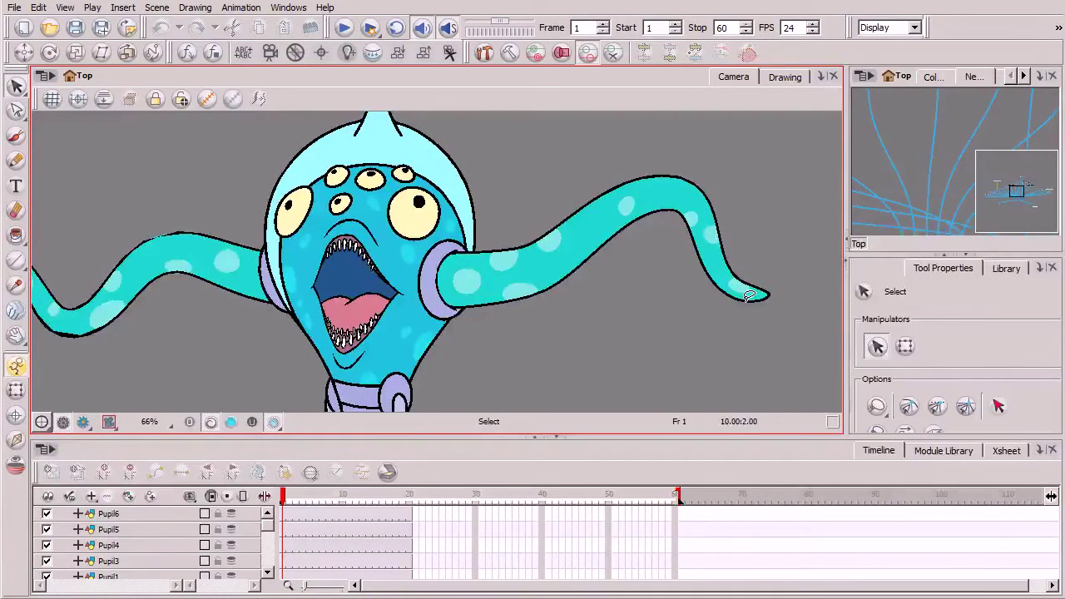
# Step: Show the deformation controls of Deformation-Arm2 and Deformation-Arm1 on the character's two tentacle arms
pyautogui.press('space')
pyautogui.moveTo(451, 368); pyautogui.dragTo(520, 366)
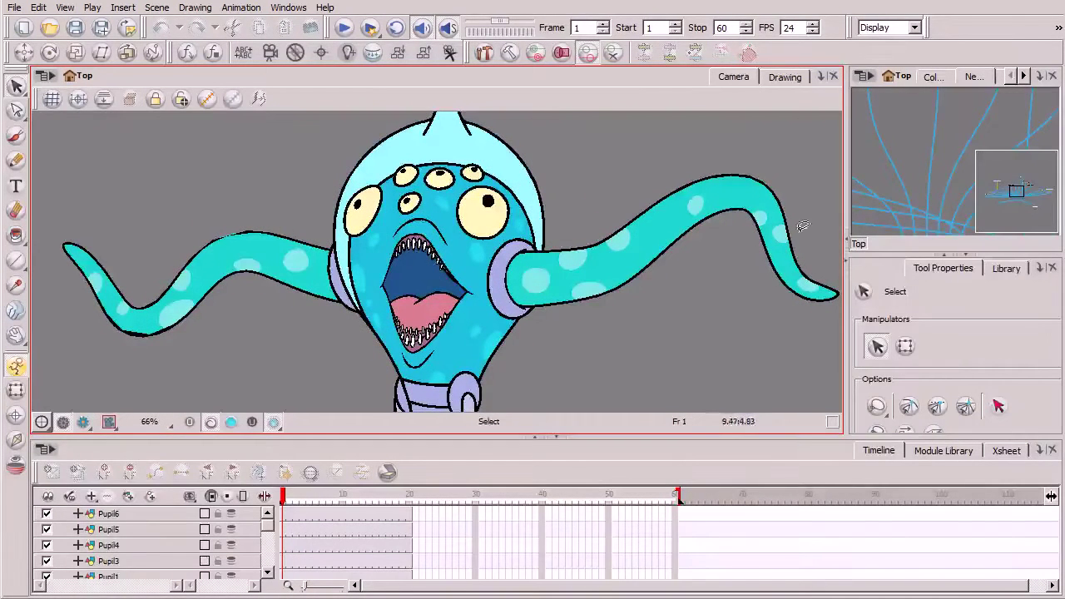
pyautogui.scroll(-3, 271, 570)
pyautogui.scroll(-3, 274, 555)
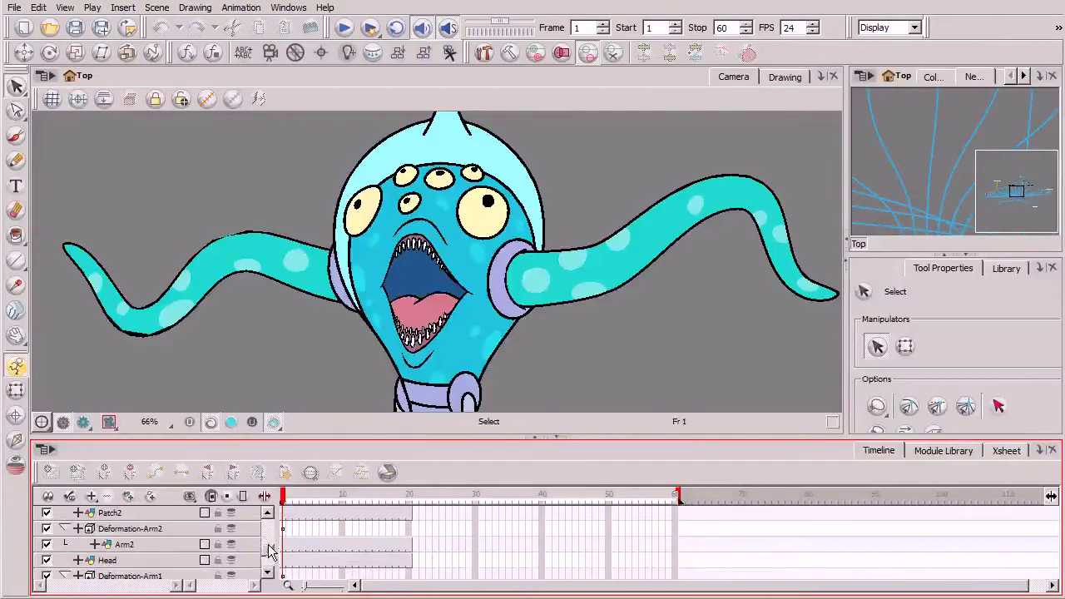
pyautogui.click(156, 531)
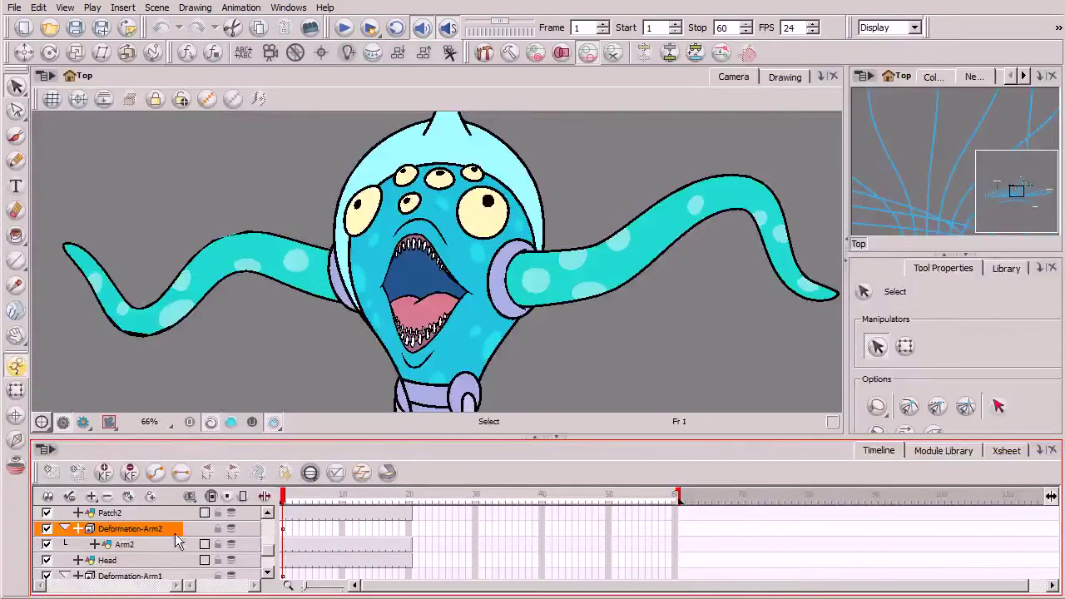
pyautogui.click(208, 99)
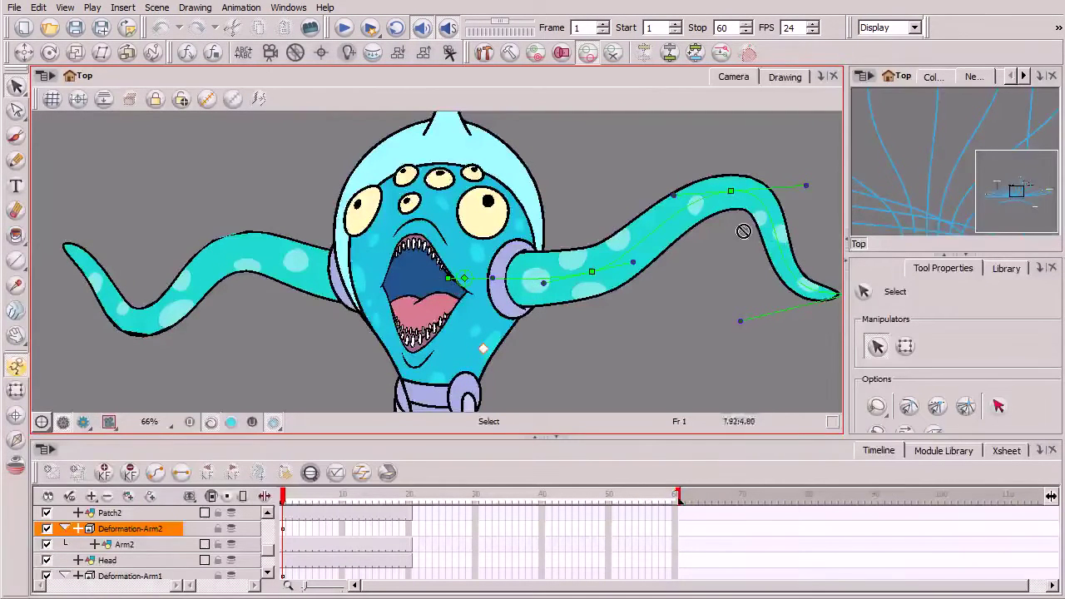
pyautogui.click(159, 577)
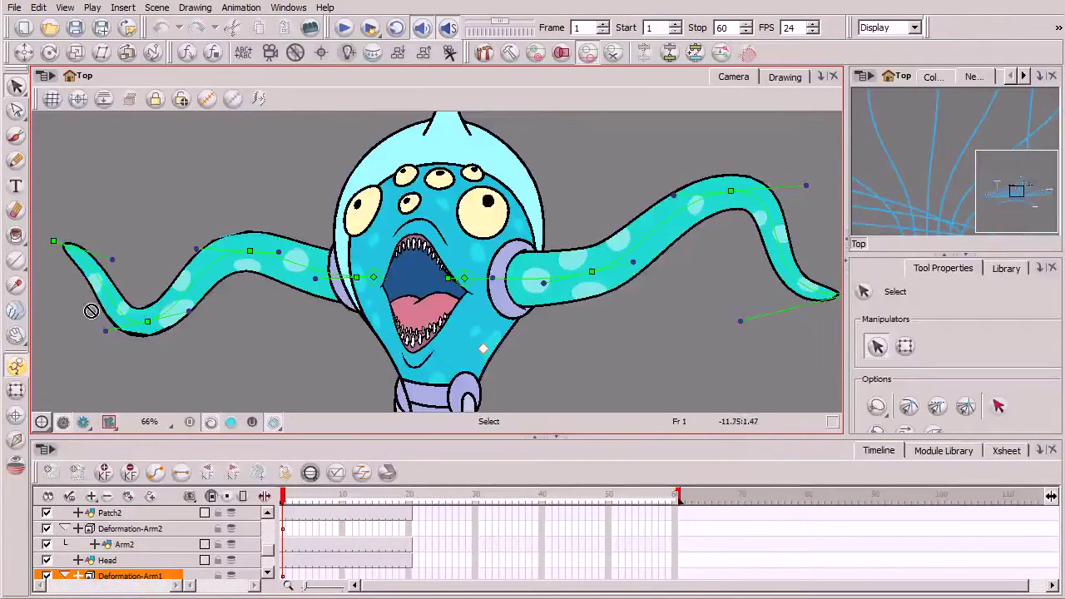
# Step: Examine the character's rigged arms, torso and legs at different magnifications
pyautogui.press('2')
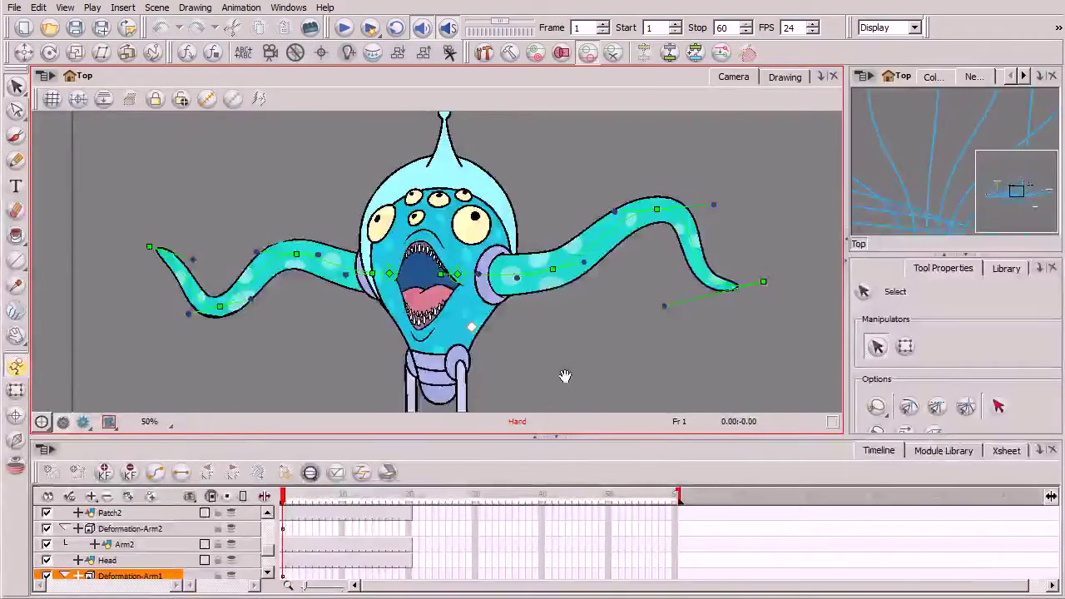
pyautogui.moveTo(564, 376); pyautogui.dragTo(538, 253)
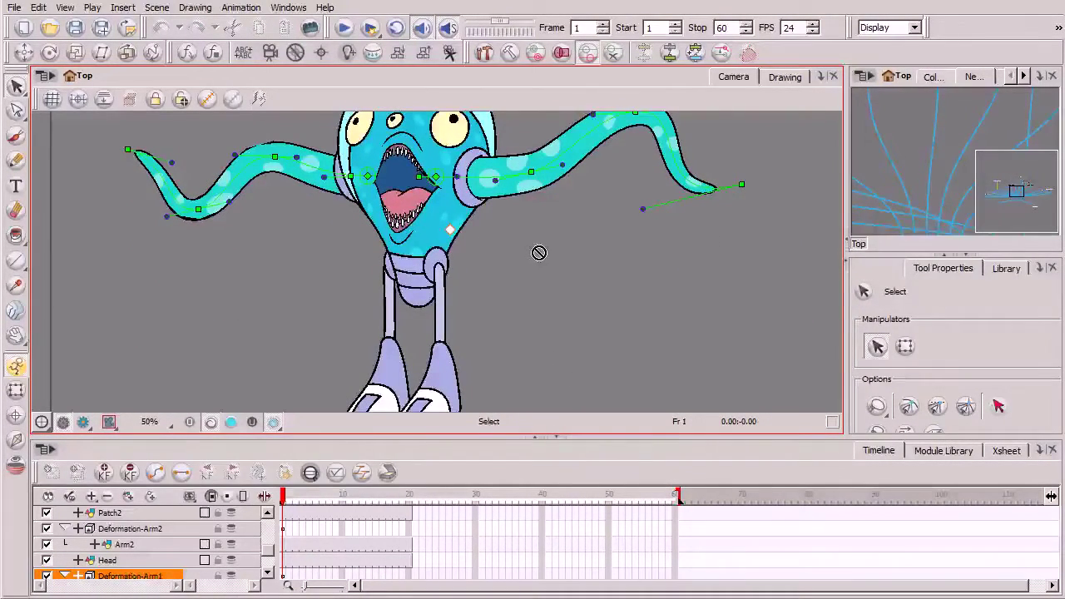
pyautogui.press('2')
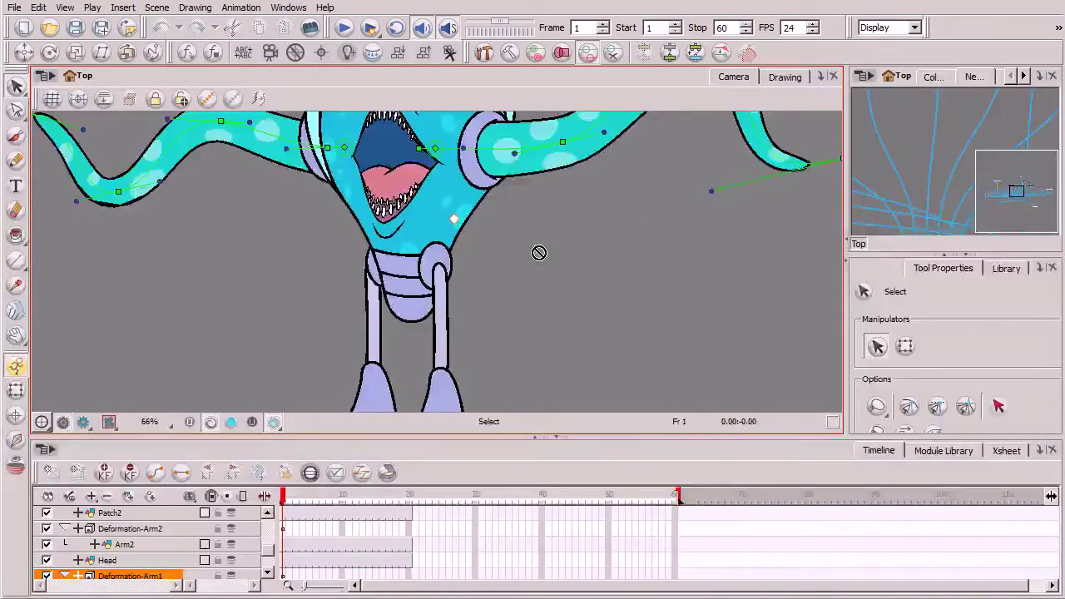
pyautogui.moveTo(488, 361); pyautogui.dragTo(440, 328)
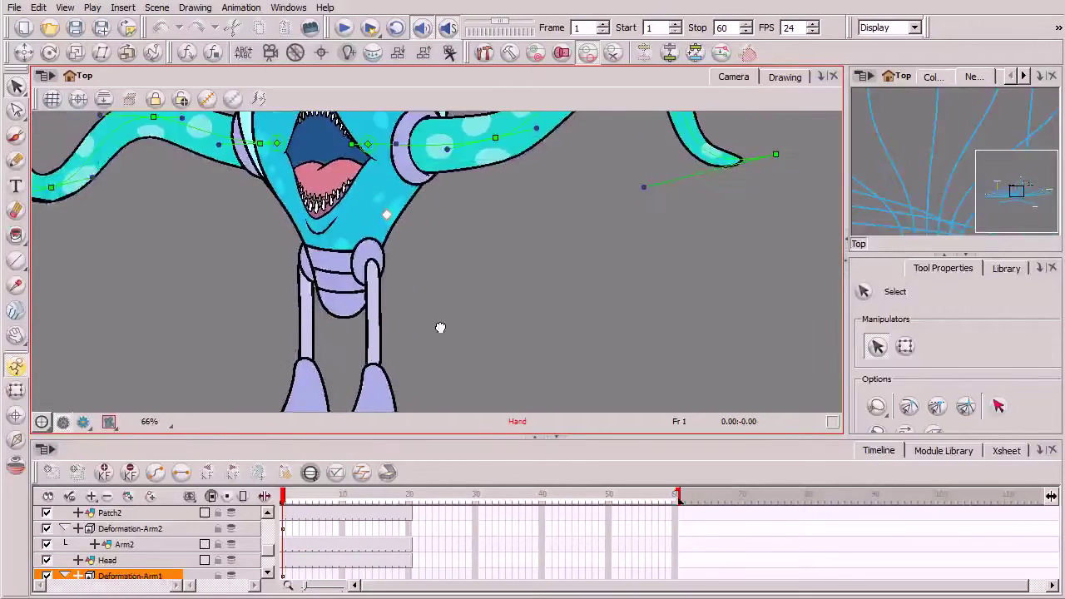
pyautogui.moveTo(544, 292); pyautogui.dragTo(544, 322)
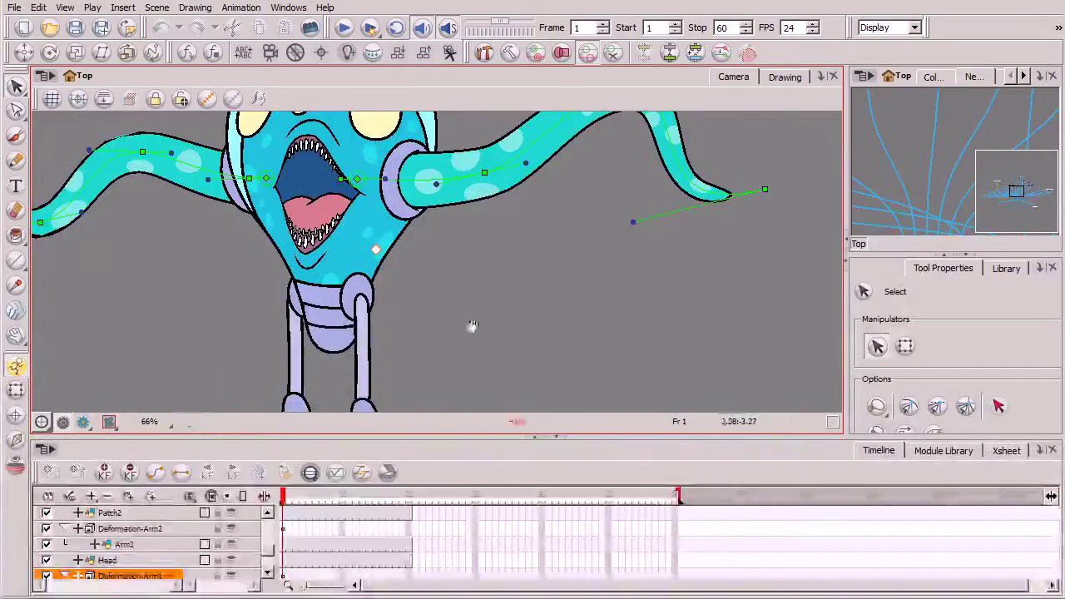
pyautogui.moveTo(471, 328); pyautogui.dragTo(471, 282)
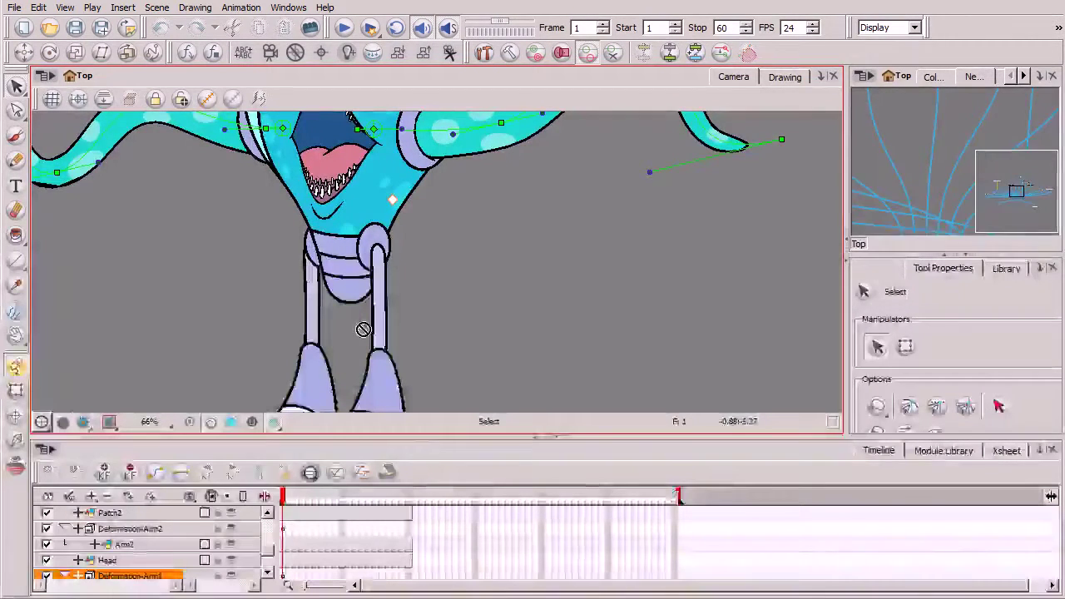
pyautogui.press('space')
pyautogui.moveTo(465, 247); pyautogui.dragTo(451, 328)
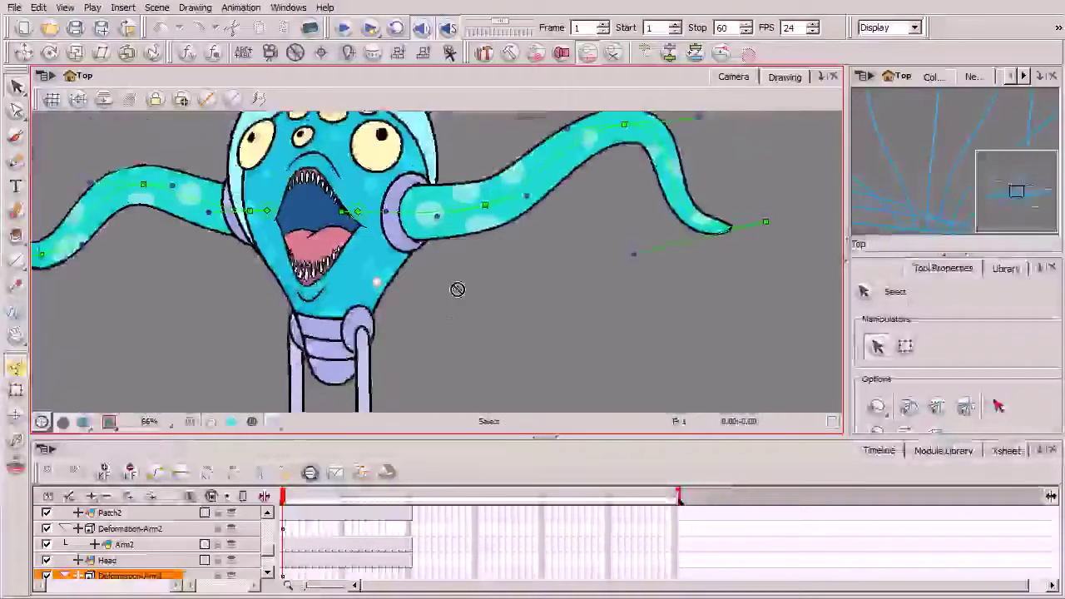
pyautogui.press('2')
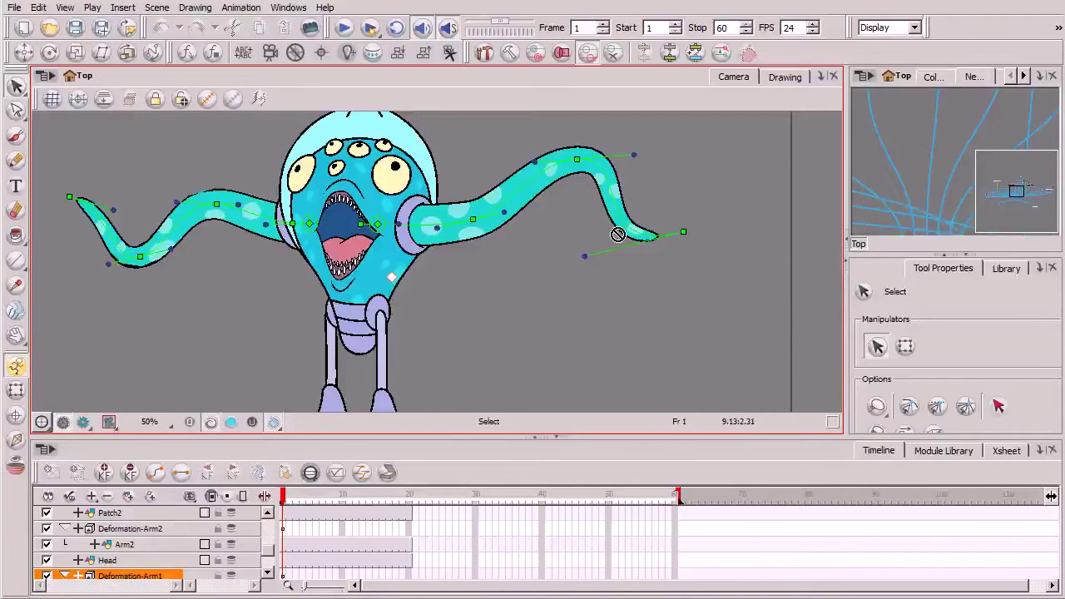
pyautogui.press('space')
pyautogui.moveTo(439, 358); pyautogui.dragTo(441, 338)
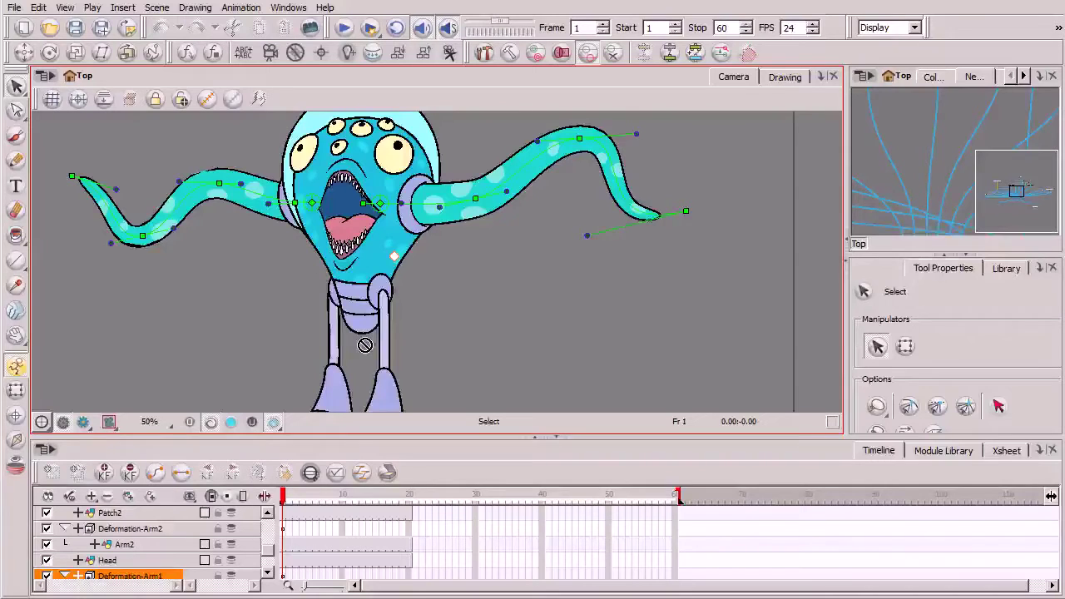
pyautogui.press('2')
pyautogui.press('space')
pyautogui.moveTo(438, 363); pyautogui.dragTo(442, 287)
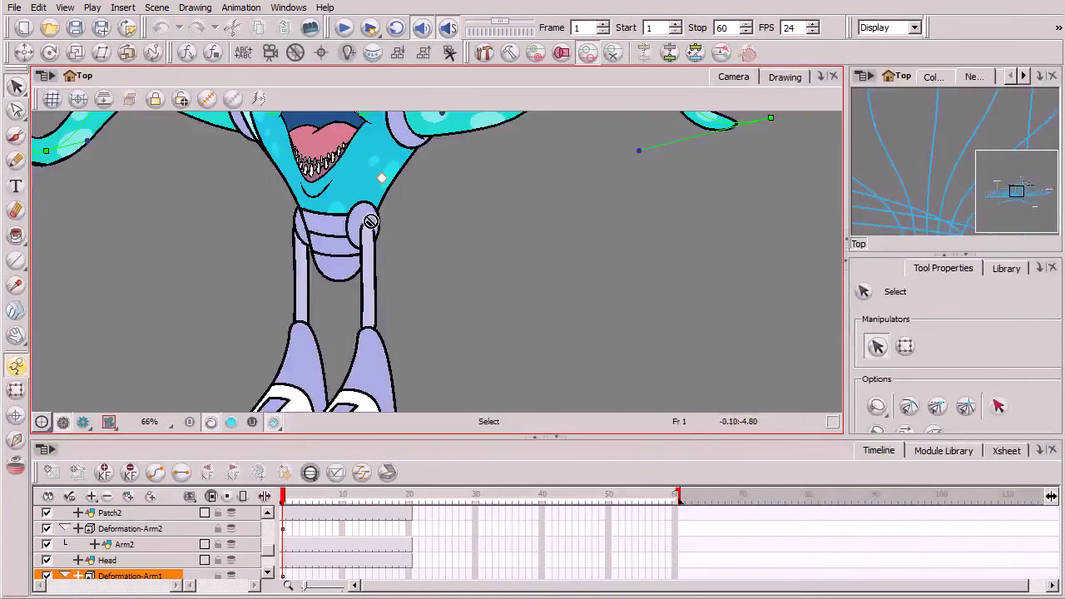
# Step: Find and select the Leg2 layer, hiding and showing it again to identify its leg
pyautogui.click(267, 572)
pyautogui.click(267, 572)
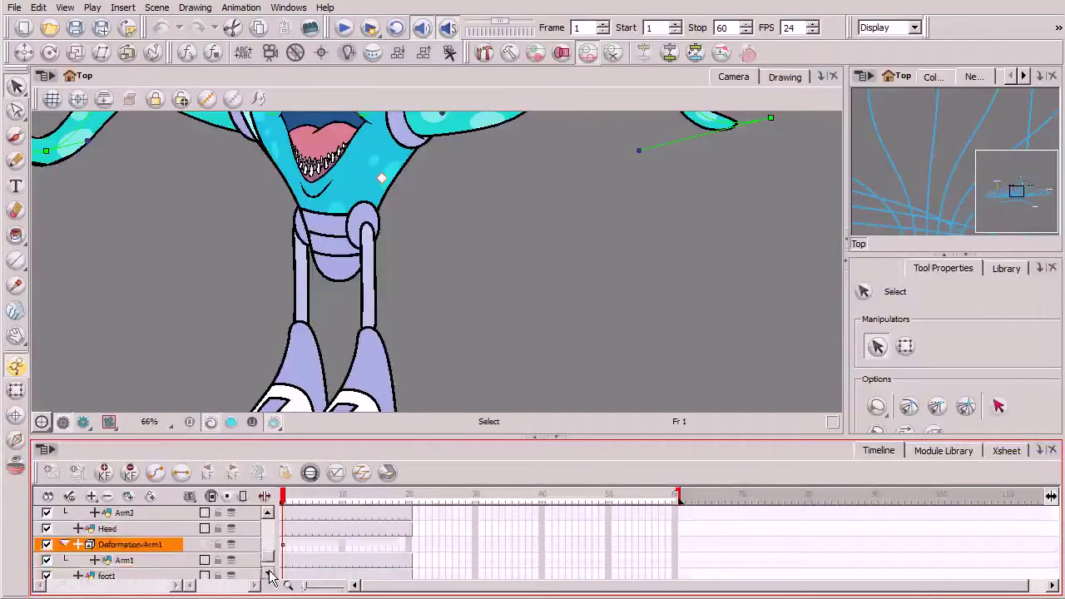
pyautogui.click(268, 573)
pyautogui.click(267, 514)
pyautogui.click(267, 513)
pyautogui.click(267, 513)
pyautogui.click(267, 513)
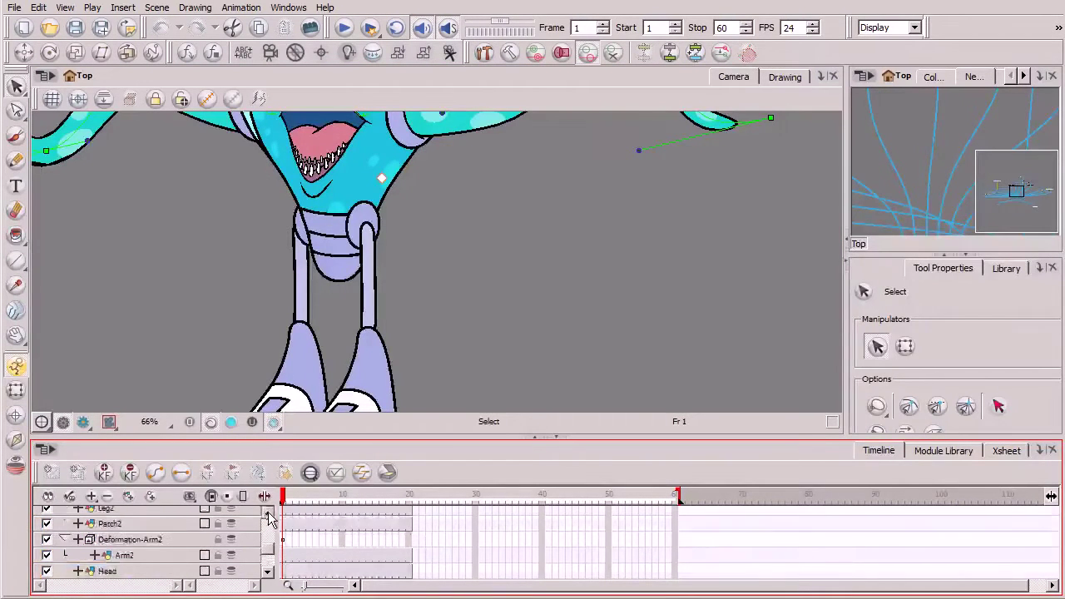
pyautogui.click(267, 514)
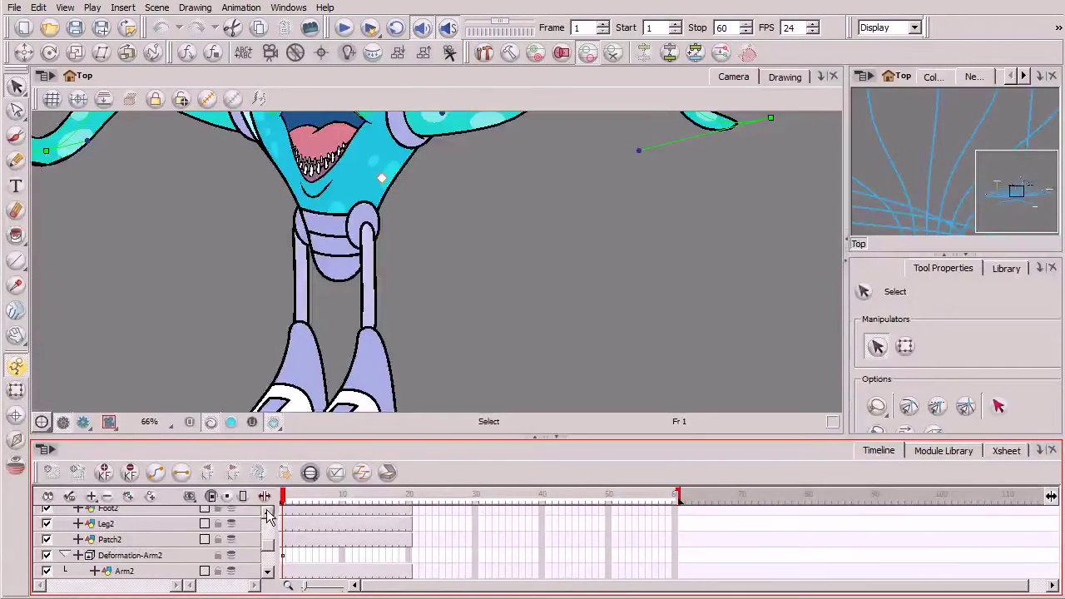
pyautogui.click(138, 524)
pyautogui.click(46, 525)
pyautogui.click(46, 524)
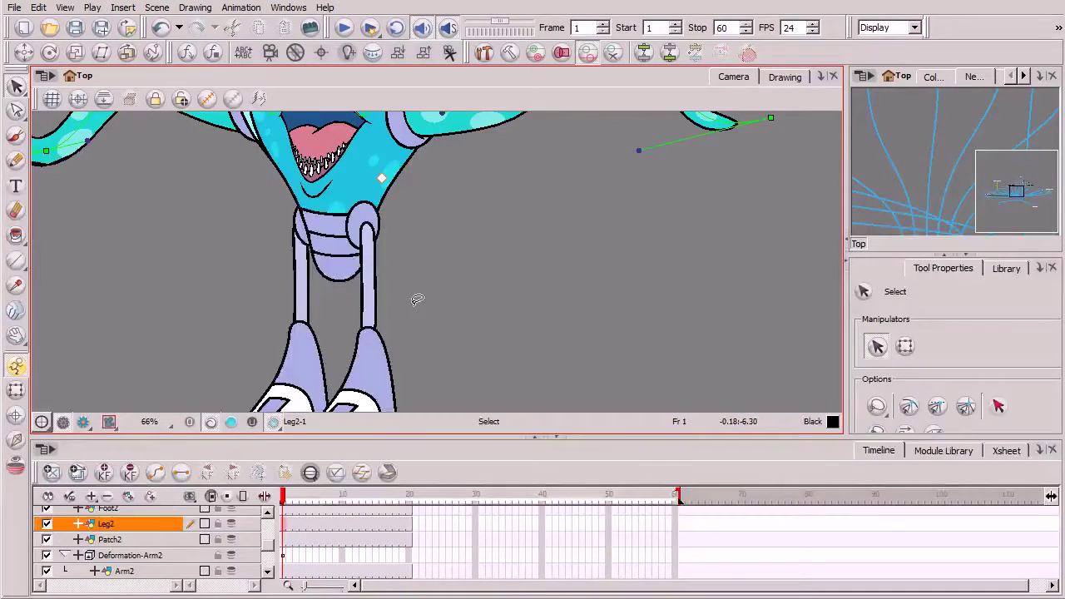
# Step: Rig Leg2 with a two-bone chain from the hip through the knee to the ankle using the Rigging tool
pyautogui.press('2')
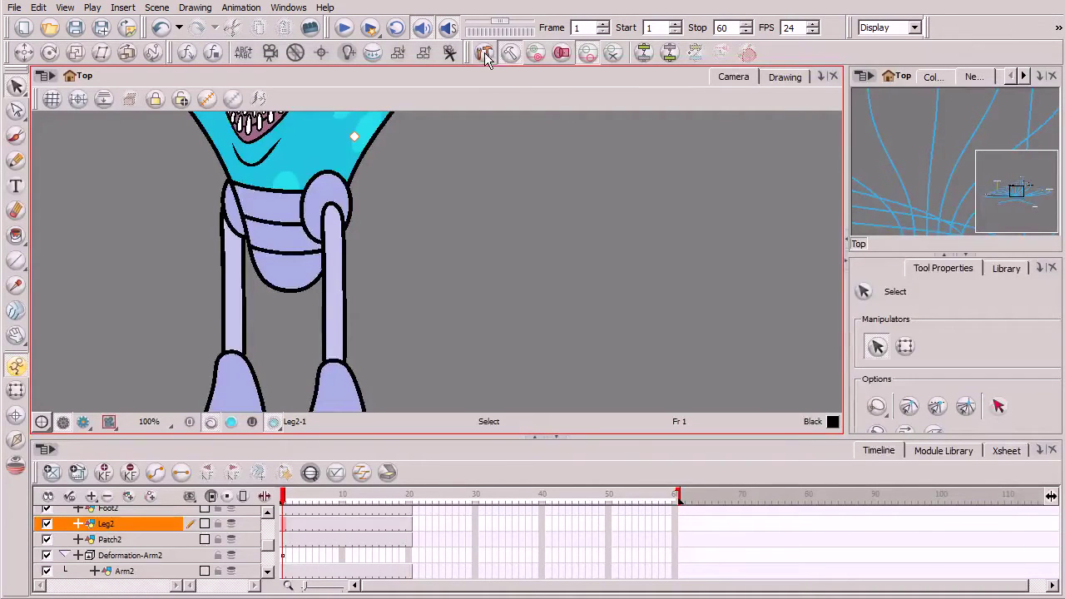
pyautogui.click(484, 53)
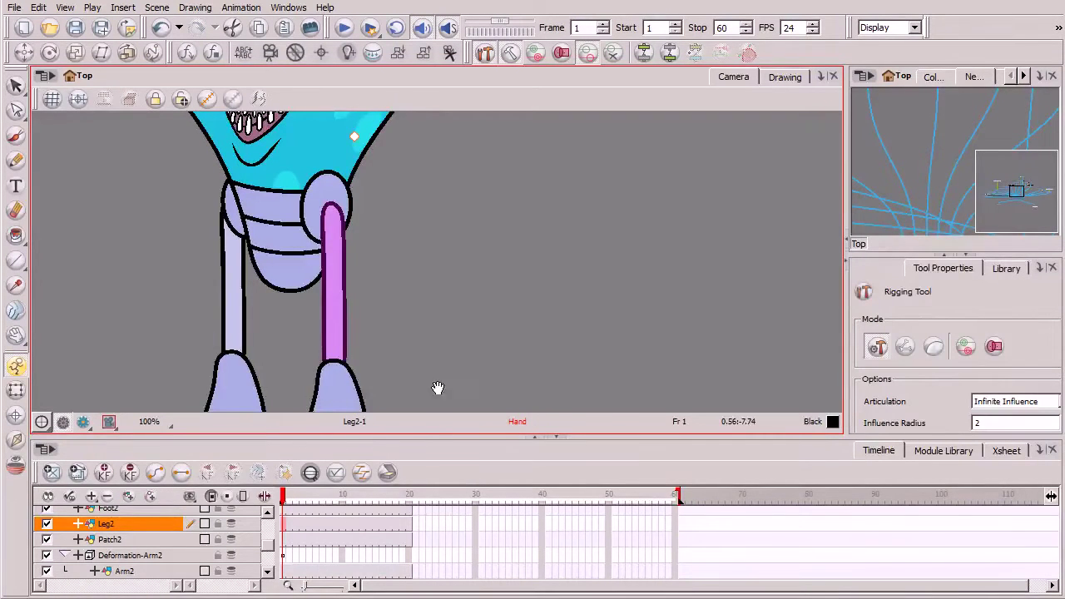
pyautogui.moveTo(438, 387); pyautogui.dragTo(524, 340)
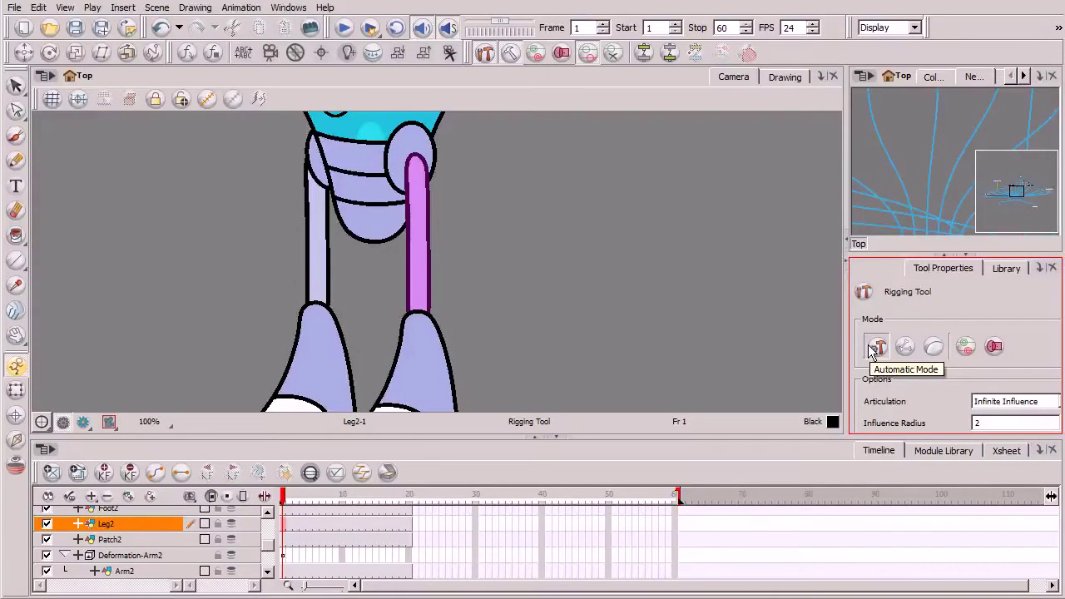
pyautogui.click(414, 159)
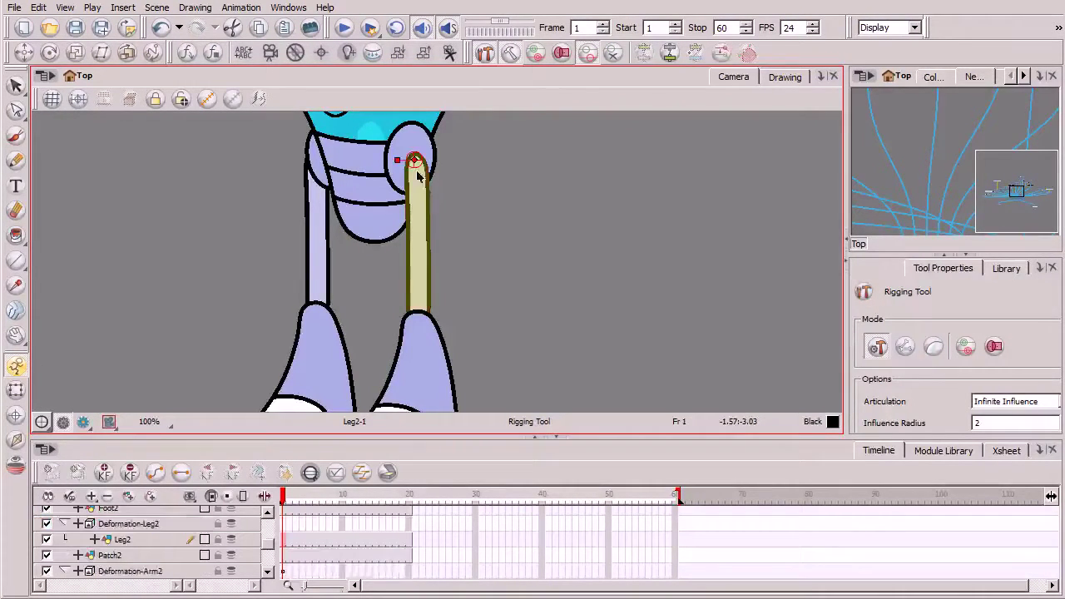
pyautogui.click(413, 239)
pyautogui.click(418, 320)
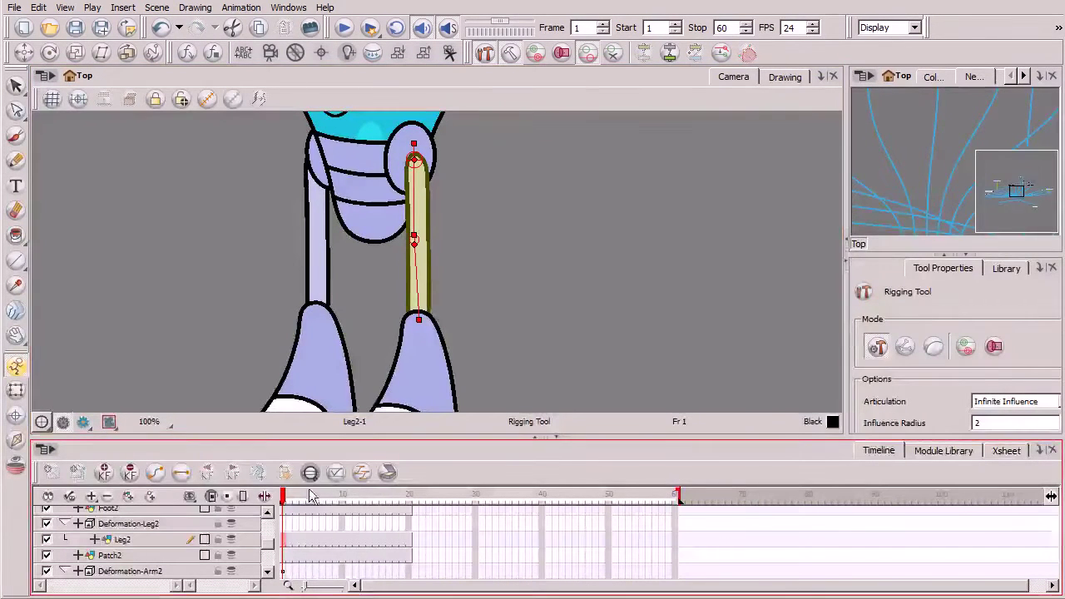
# Step: Try moving the lower part of Leg2 with the Transform tool, and undo back to the unrigged leg
pyautogui.click(16, 392)
pyautogui.moveTo(413, 293); pyautogui.dragTo(465, 301)
pyautogui.hotkey('ctrl', 'z')
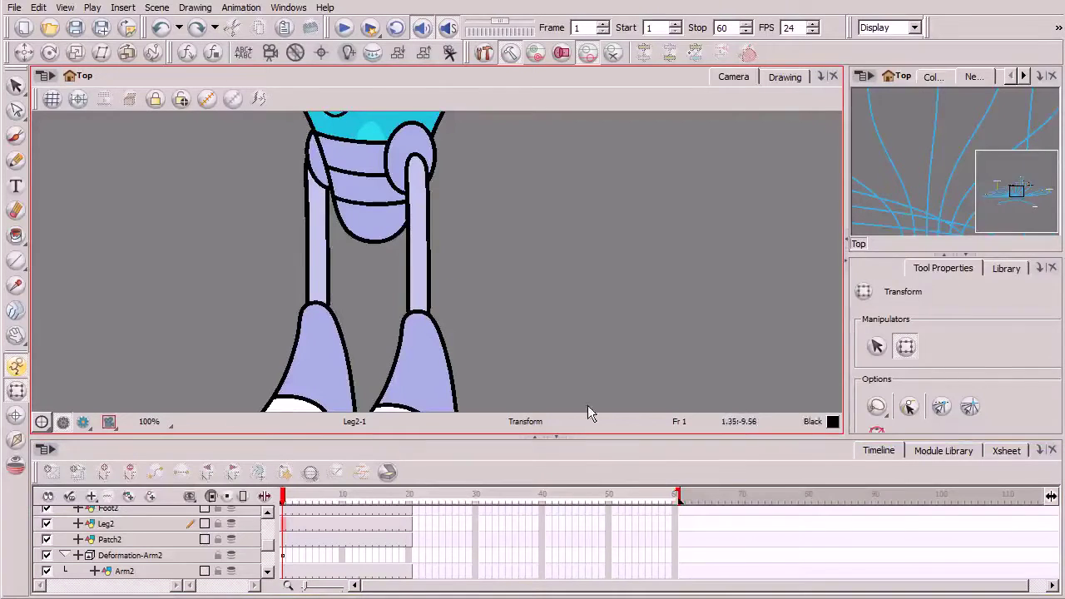
# Step: Rig Leg2 with a curve deformation chain using the Rigging tool, placing points at the hip, mid-leg and ankle
pyautogui.click(485, 52)
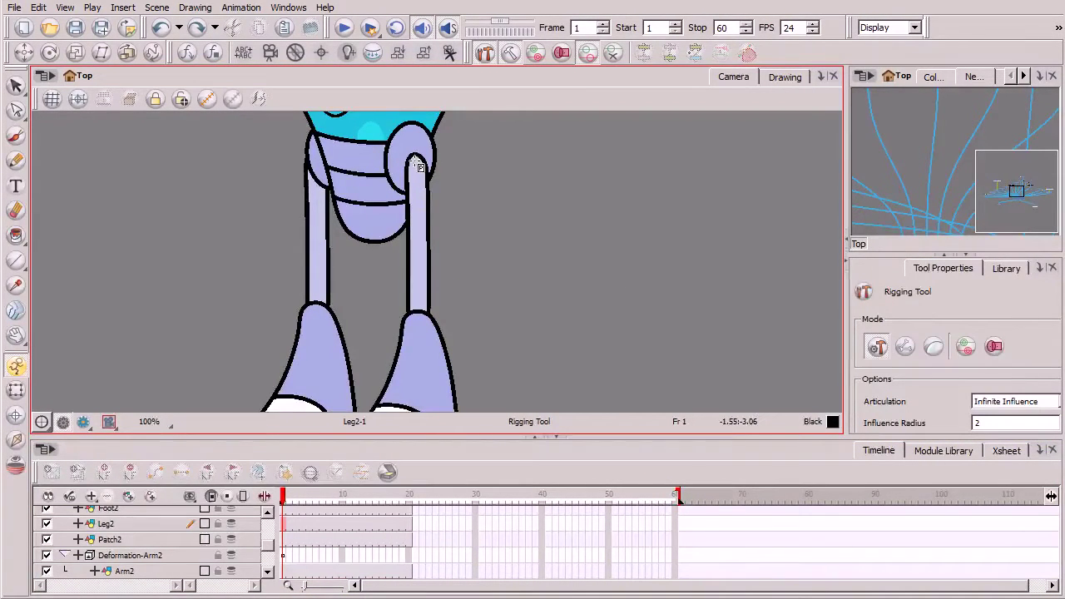
pyautogui.click(147, 521)
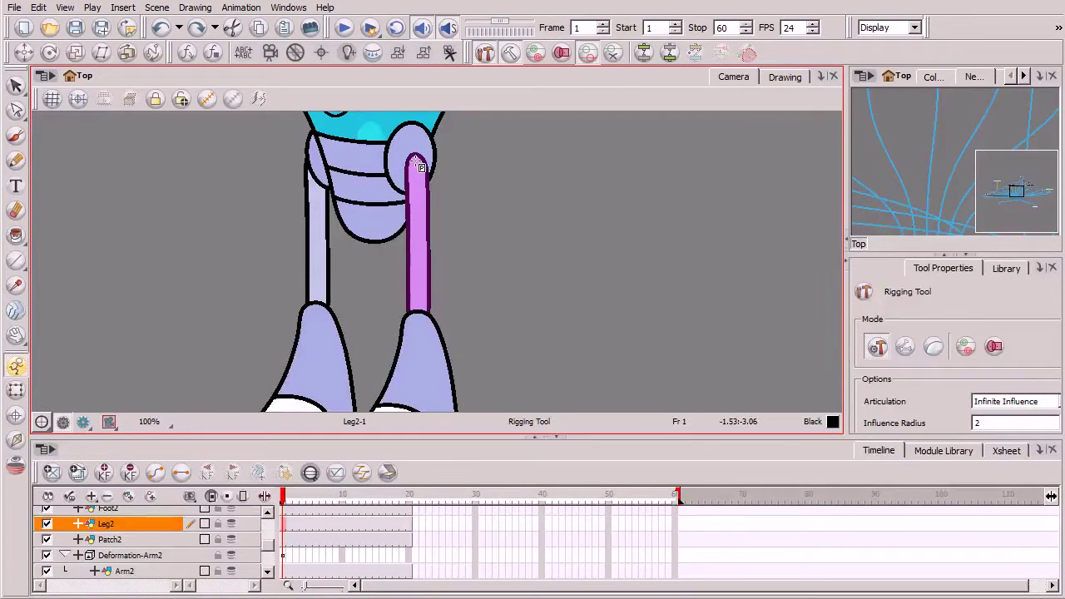
pyautogui.click(416, 160)
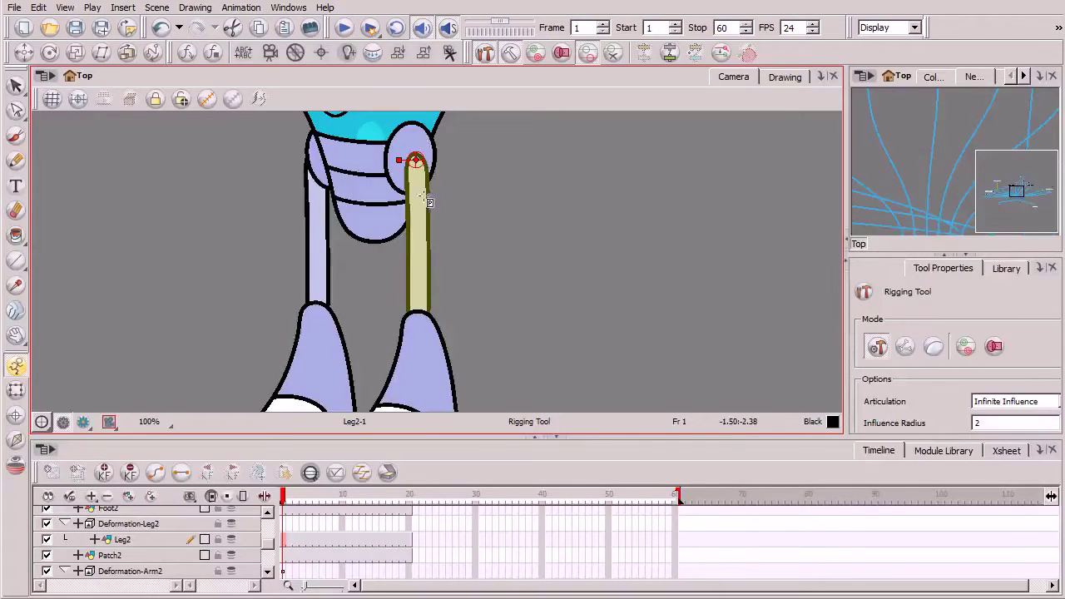
pyautogui.click(416, 246)
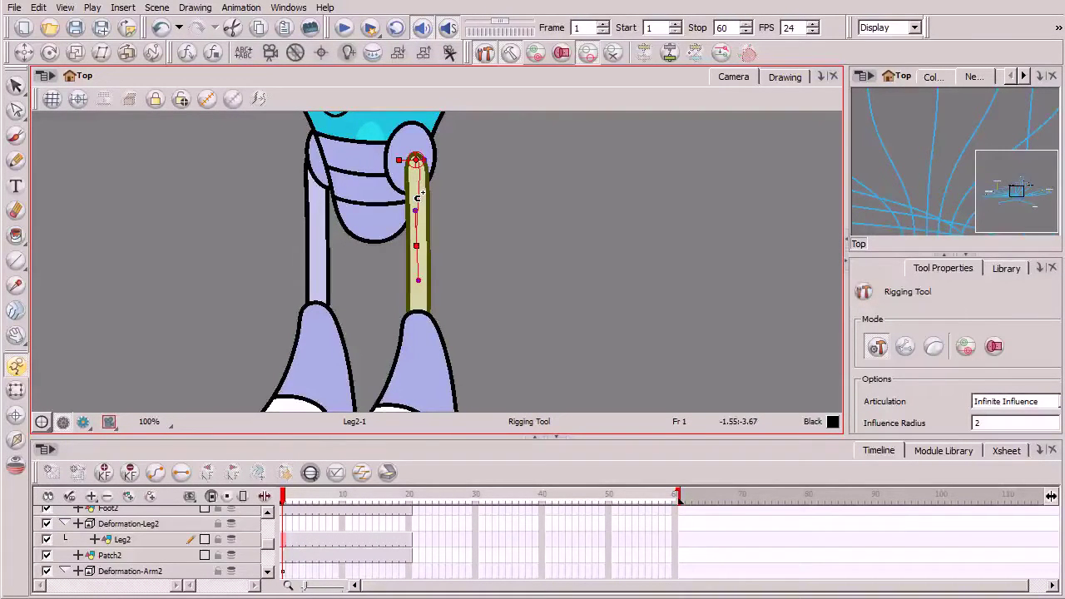
pyautogui.click(415, 247)
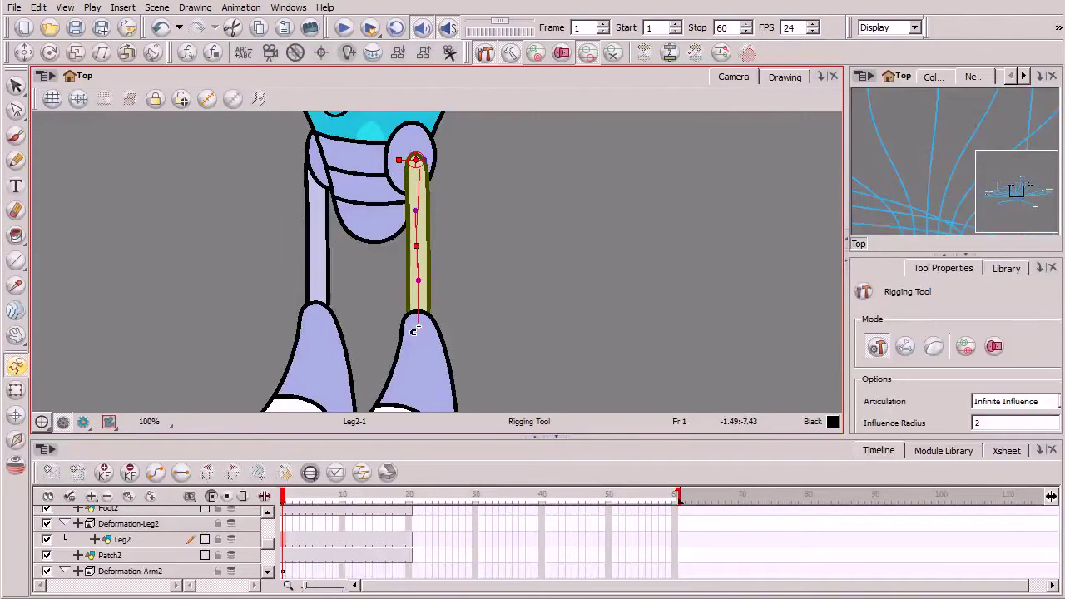
pyautogui.moveTo(418, 288); pyautogui.dragTo(418, 289)
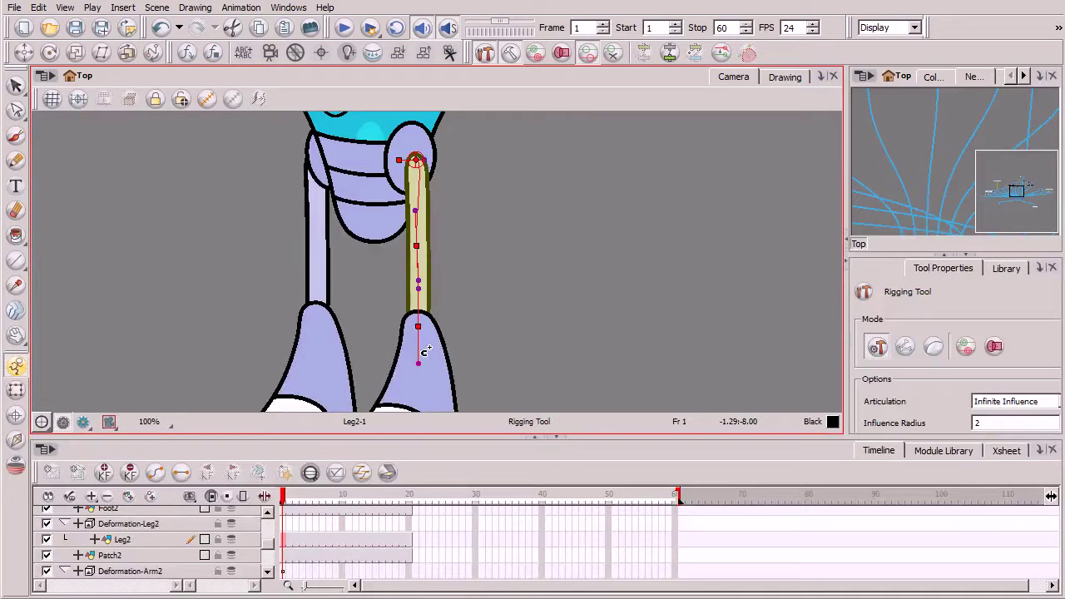
# Step: Adjust the curve handles along Leg2 with the Transform tool, and switch from the setup controls to the animation controls of Deformation-Leg2
pyautogui.click(16, 390)
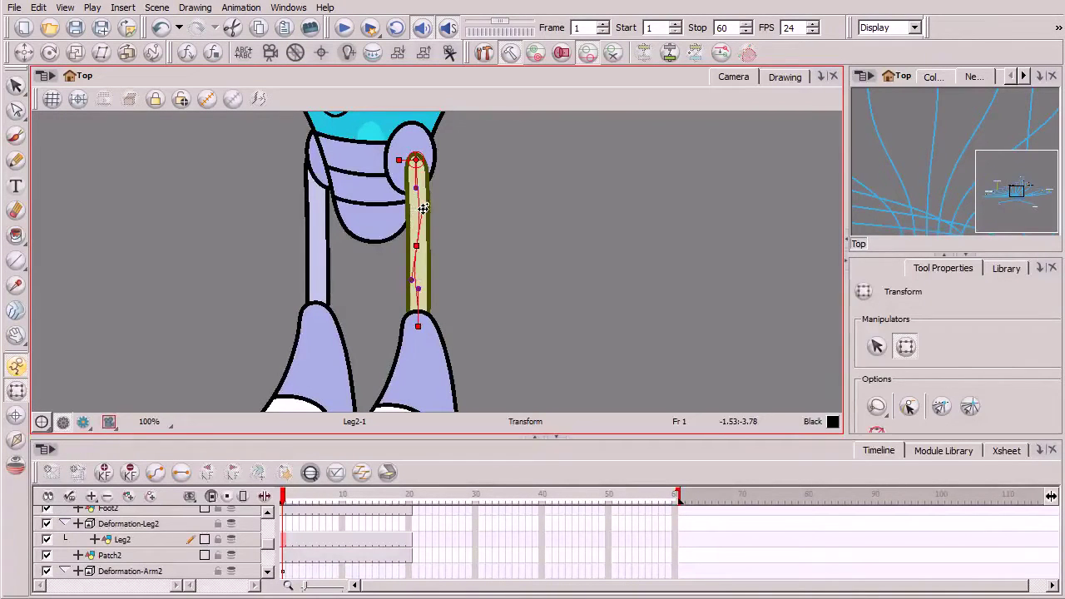
pyautogui.moveTo(419, 285)
pyautogui.mouseDown()
pyautogui.moveTo(419, 318)
pyautogui.moveTo(435, 325)
pyautogui.moveTo(441, 349)
pyautogui.moveTo(418, 299)
pyautogui.mouseUp()
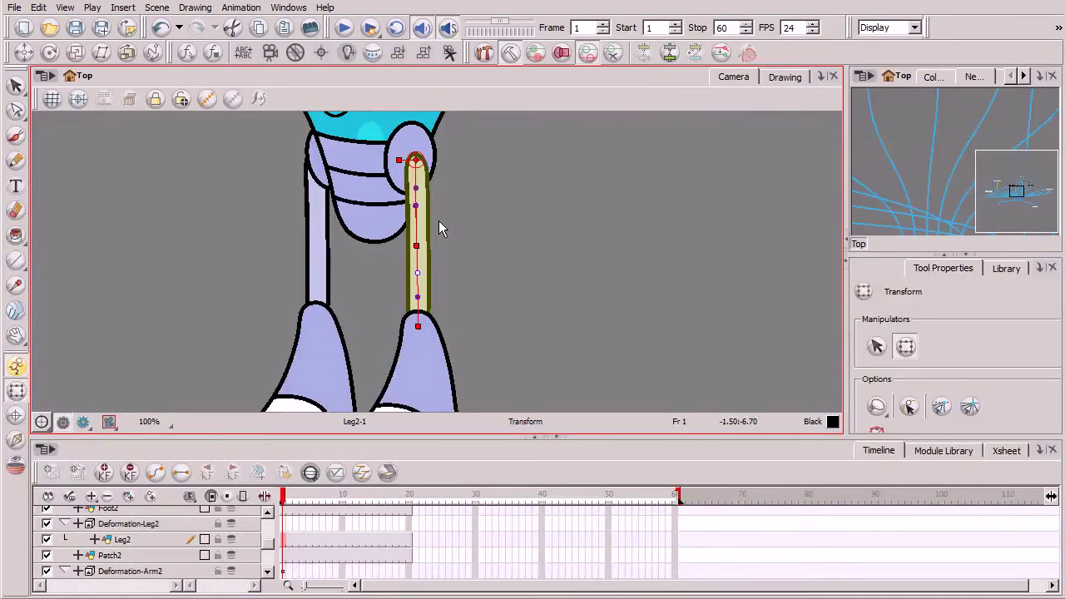
pyautogui.click(511, 53)
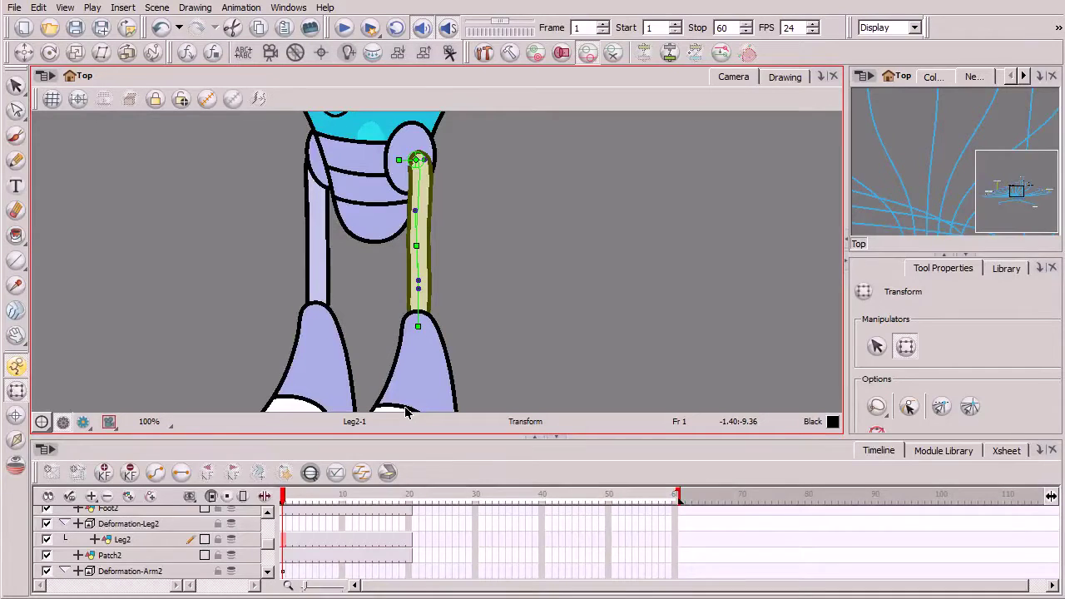
pyautogui.click(131, 529)
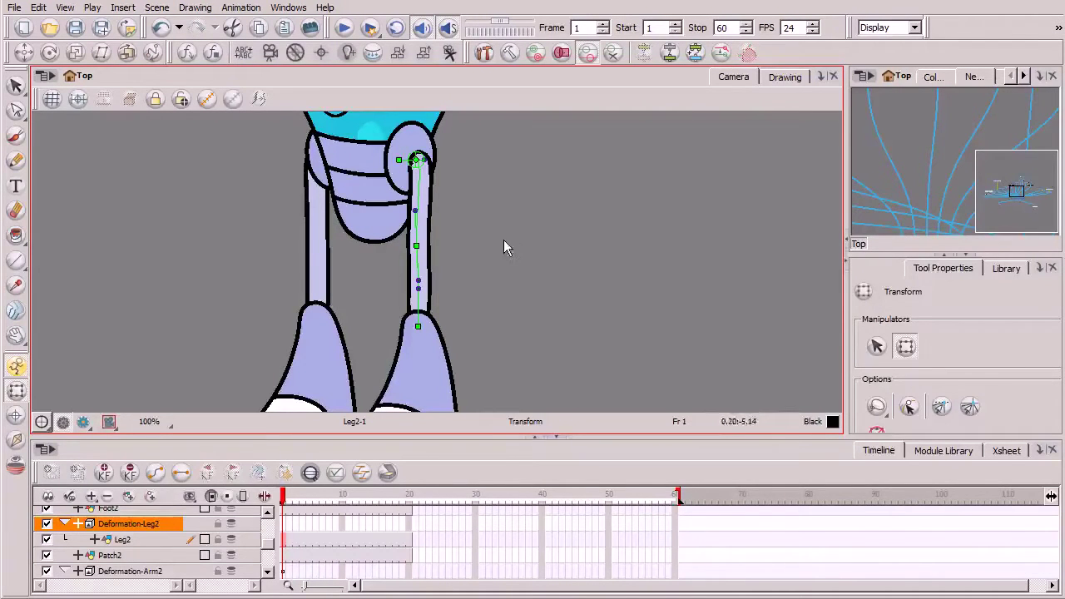
# Step: Return the Leg2 deformation to its resting position
pyautogui.click(723, 55)
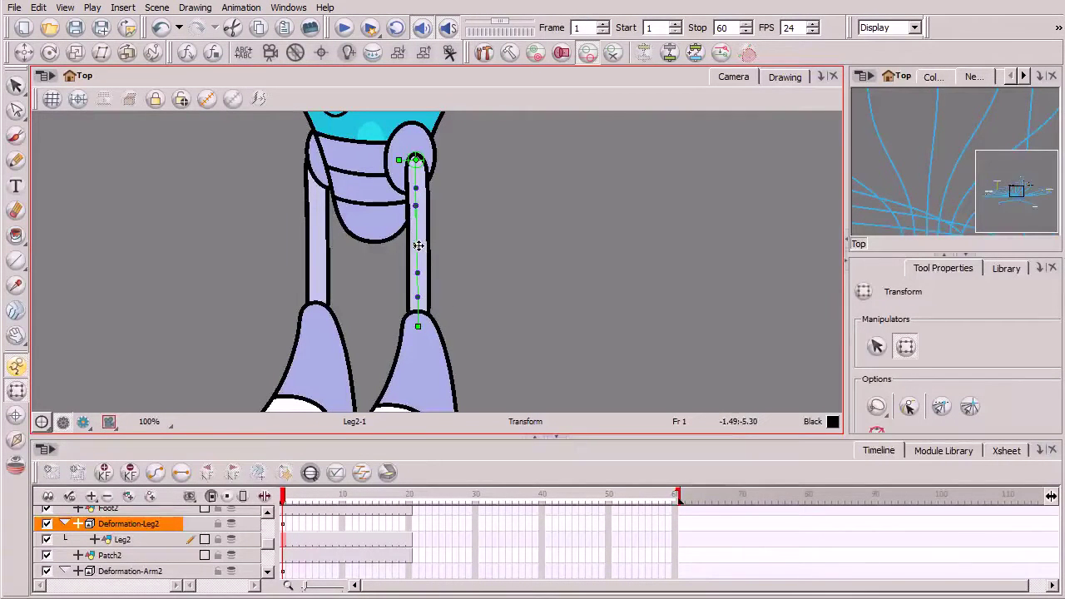
# Step: Try bending Leg2 by moving its mid-leg point and curve handles, and undo back to the straight leg
pyautogui.moveTo(417, 245); pyautogui.dragTo(372, 244)
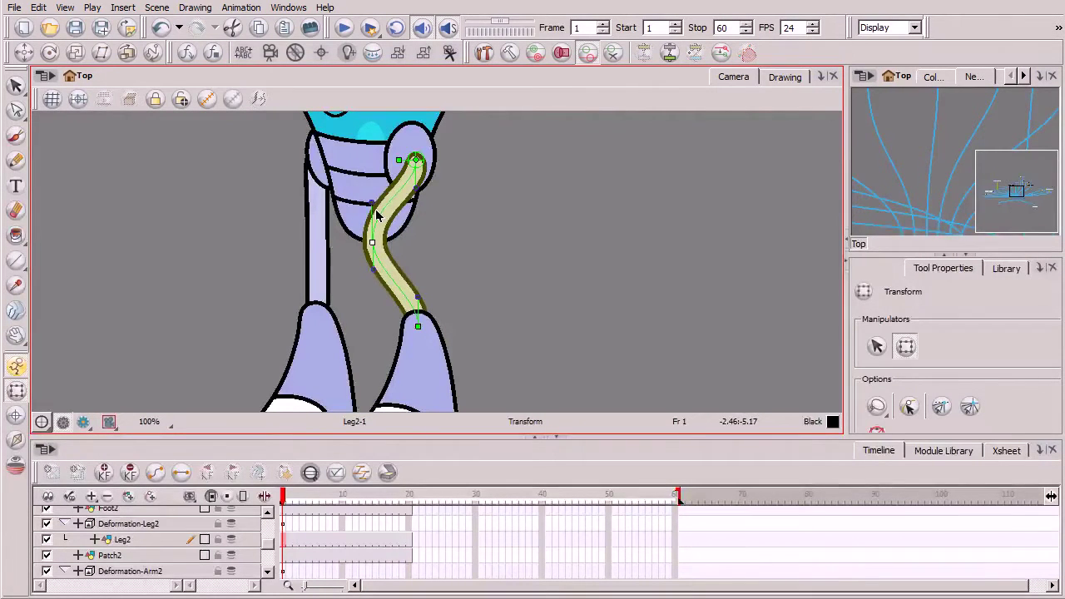
pyautogui.moveTo(415, 190); pyautogui.dragTo(387, 210)
pyautogui.moveTo(418, 297); pyautogui.dragTo(396, 305)
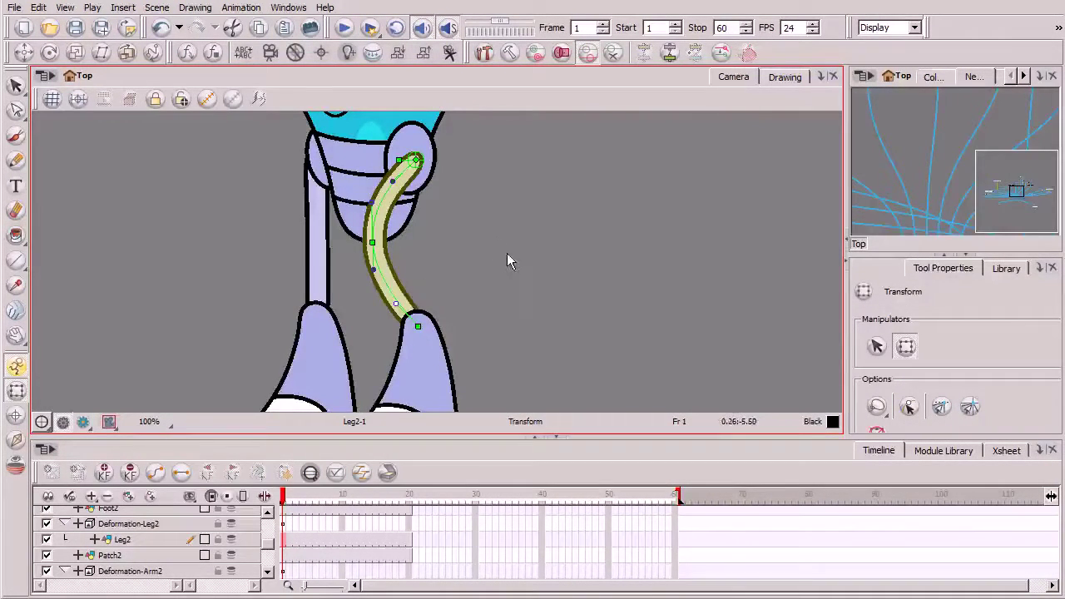
pyautogui.press('1')
pyautogui.press('1')
pyautogui.press('1')
pyautogui.scroll(3, 549, 223)
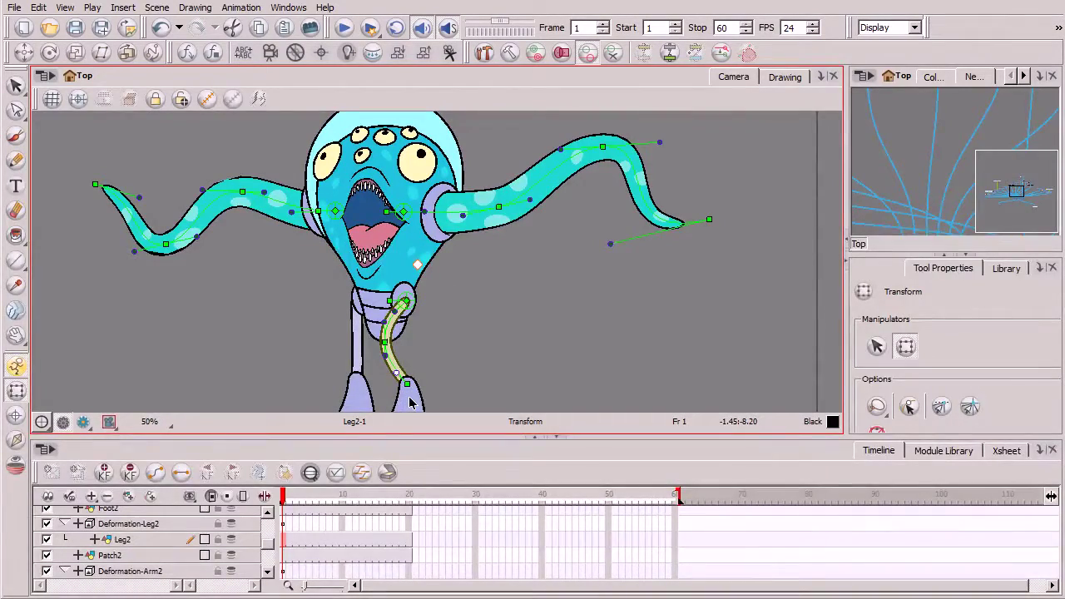
pyautogui.press('2')
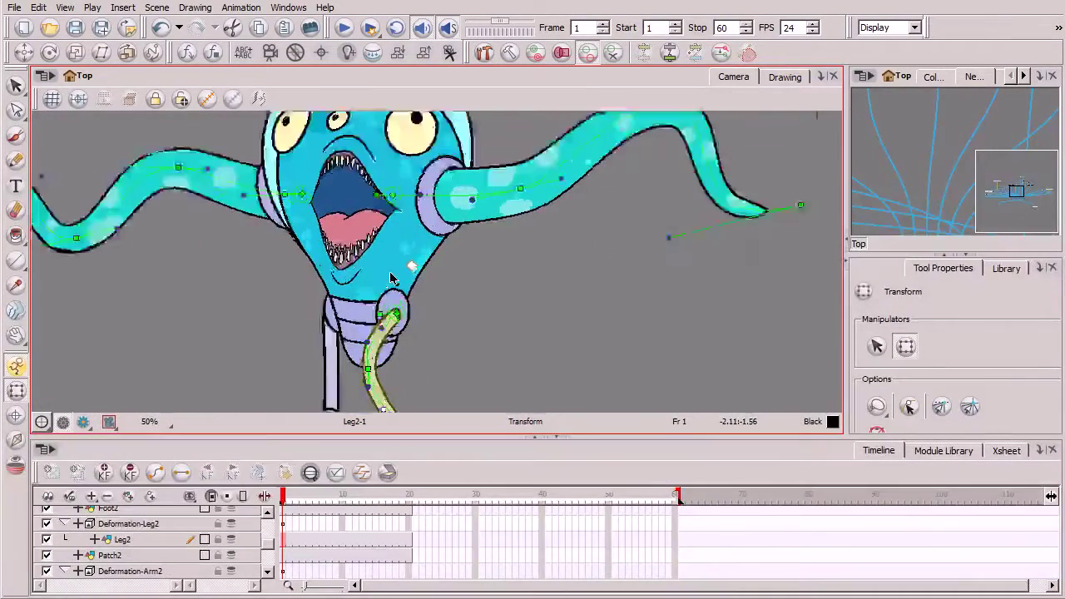
pyautogui.moveTo(507, 379); pyautogui.dragTo(527, 268)
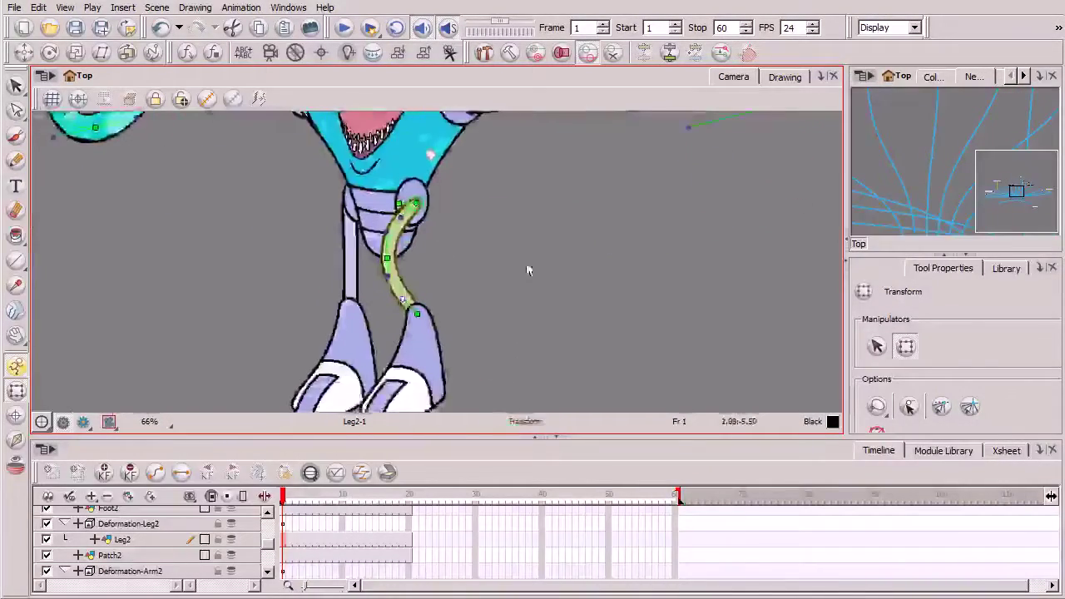
pyautogui.hotkey('ctrl', 'z')
pyautogui.hotkey('ctrl', 'z')
pyautogui.hotkey('ctrl', 'z')
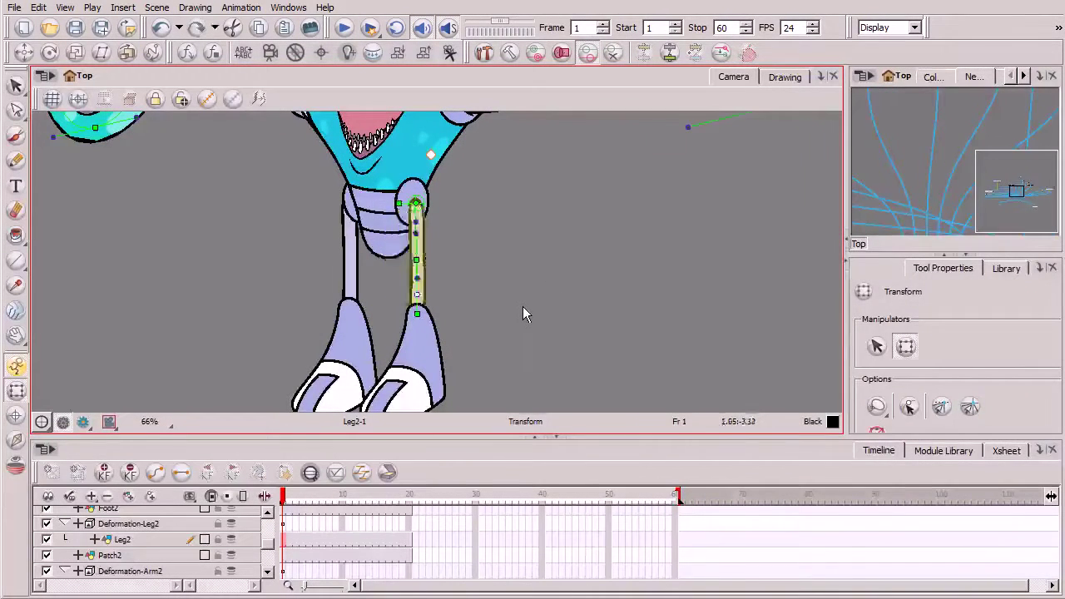
# Step: Examine Leg2's ankle and how the leg connects to the foot
pyautogui.press('2')
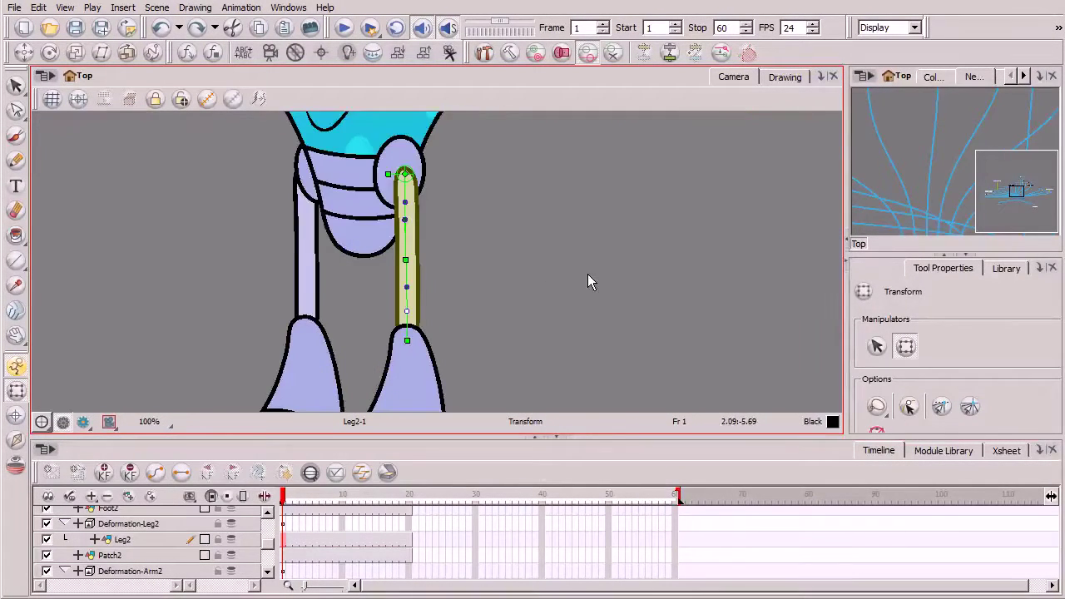
pyautogui.moveTo(519, 352); pyautogui.dragTo(559, 352)
pyautogui.moveTo(538, 297); pyautogui.dragTo(547, 248)
pyautogui.moveTo(582, 293); pyautogui.dragTo(529, 260)
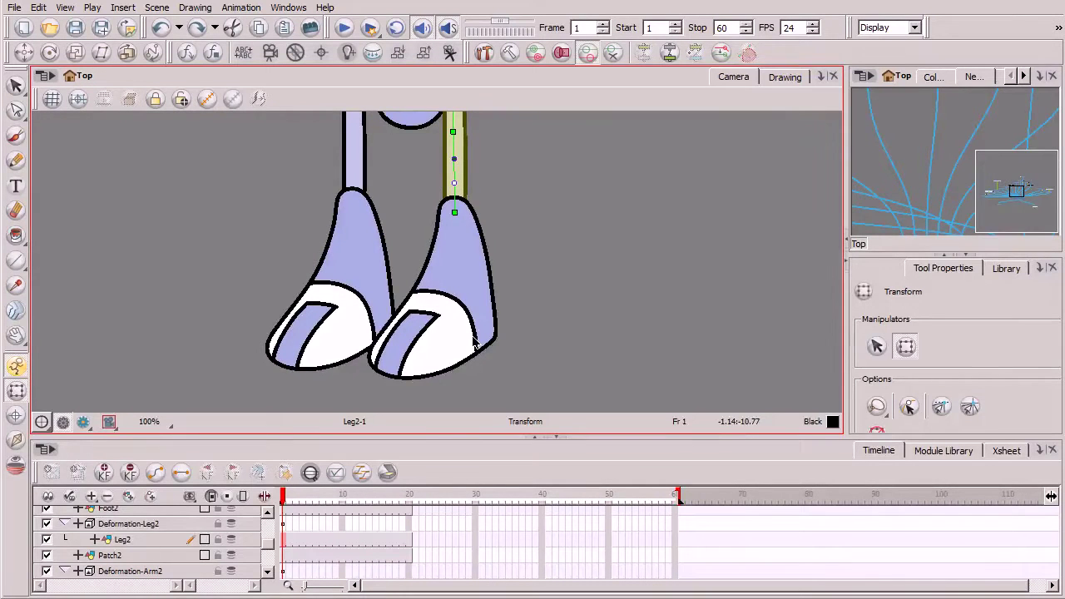
pyautogui.press('space')
pyautogui.moveTo(575, 219); pyautogui.dragTo(510, 267)
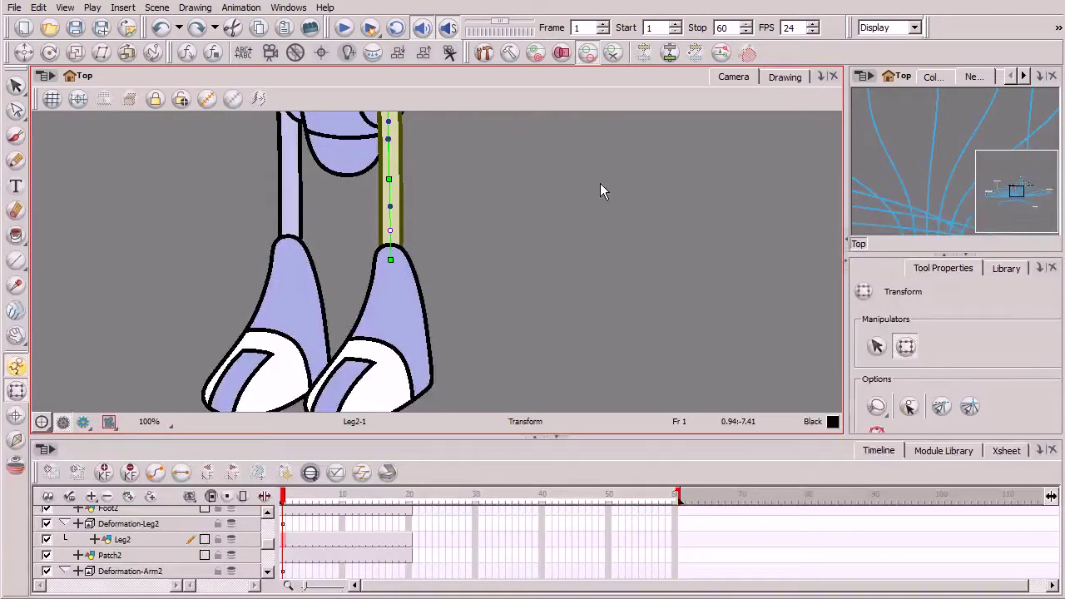
pyautogui.press('space')
pyautogui.moveTo(447, 321); pyautogui.dragTo(423, 238)
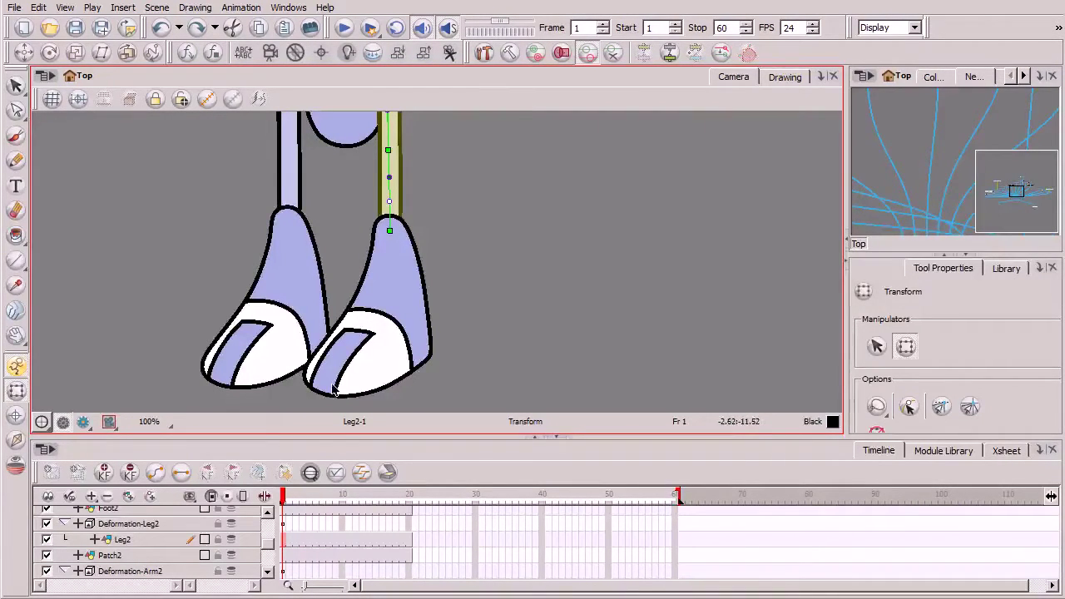
# Step: Select the Foot2 layer, activate the Rigging tool and switch the deformation controls to setup mode
pyautogui.click(267, 514)
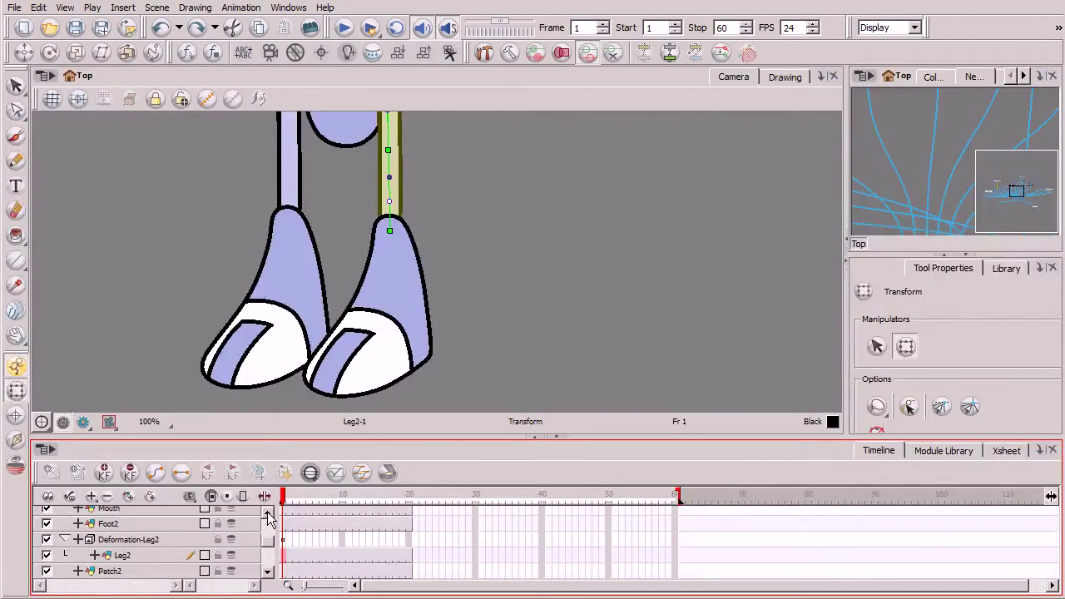
pyautogui.click(268, 513)
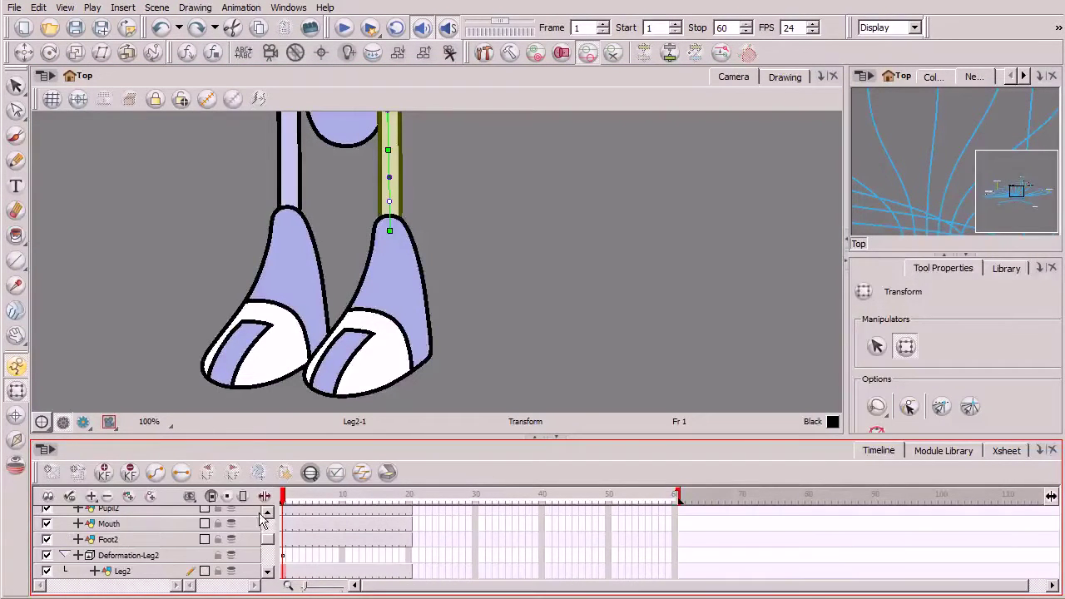
pyautogui.click(162, 540)
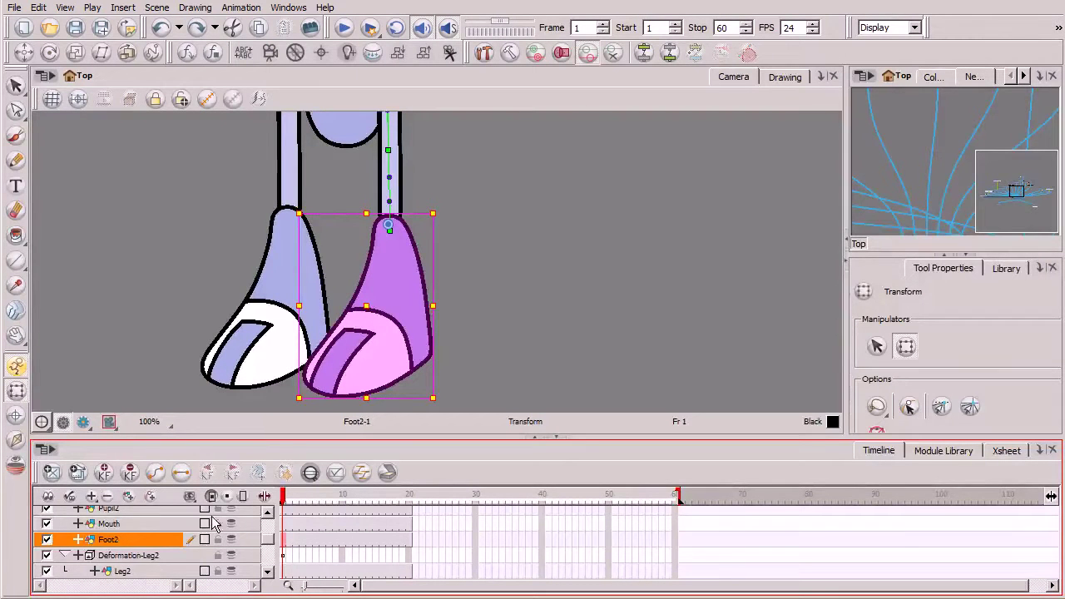
pyautogui.click(484, 52)
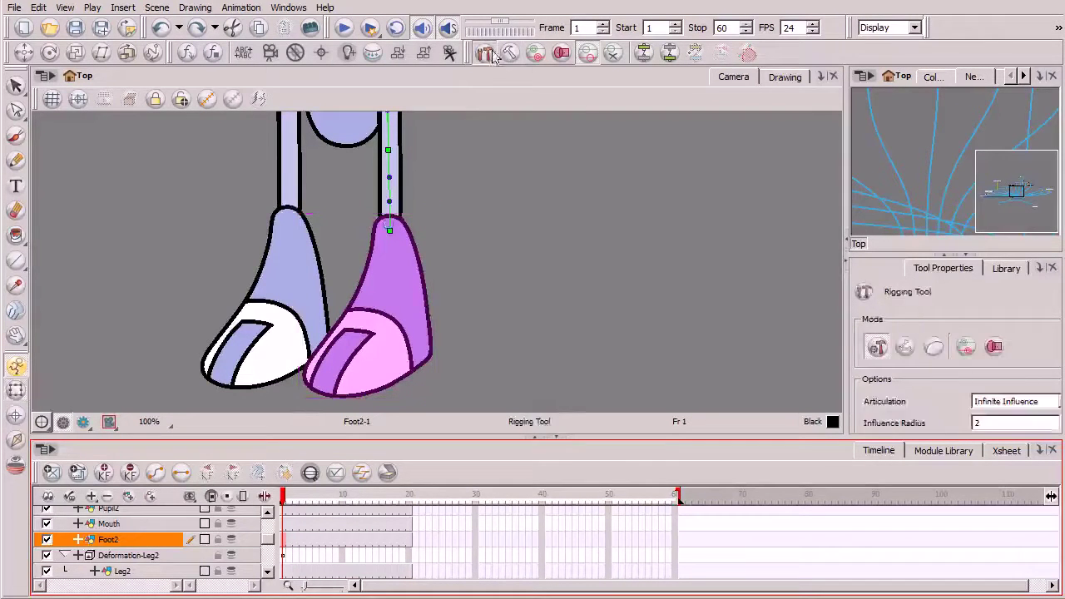
pyautogui.click(511, 54)
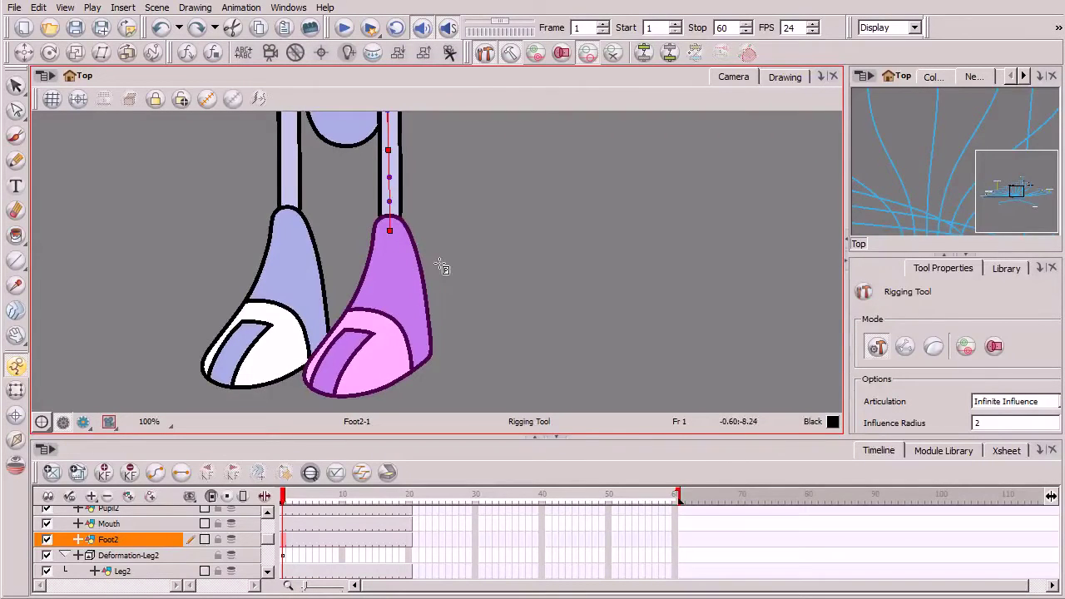
# Step: Examine the existing deformation chains on the arms and Leg2 in setup mode, returning to Foot2
pyautogui.moveTo(483, 199); pyautogui.dragTo(398, 356)
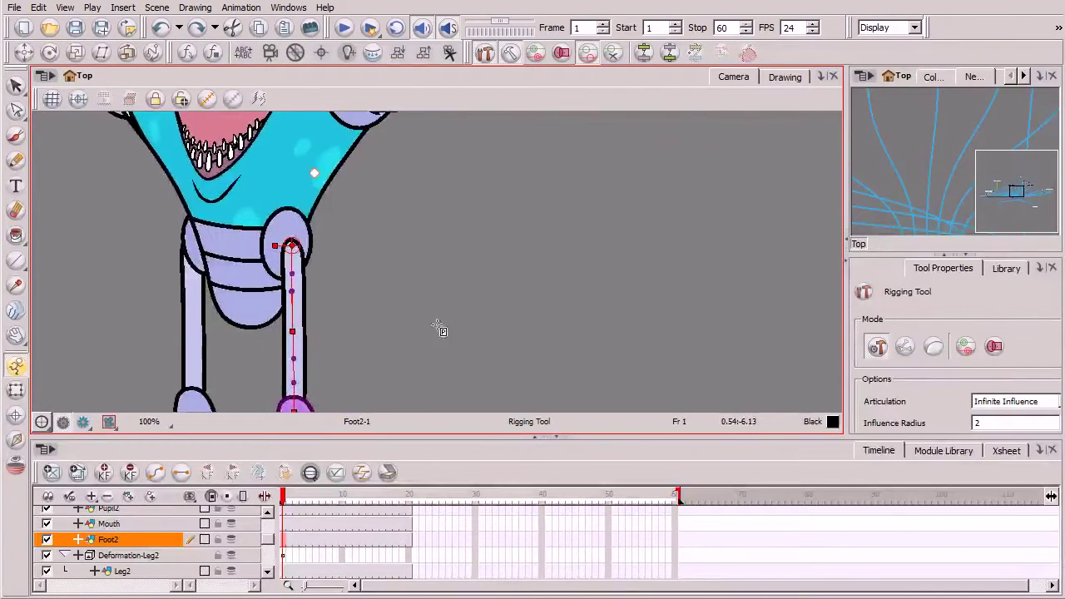
pyautogui.scroll(-2, 439, 328)
pyautogui.moveTo(530, 287); pyautogui.dragTo(499, 315)
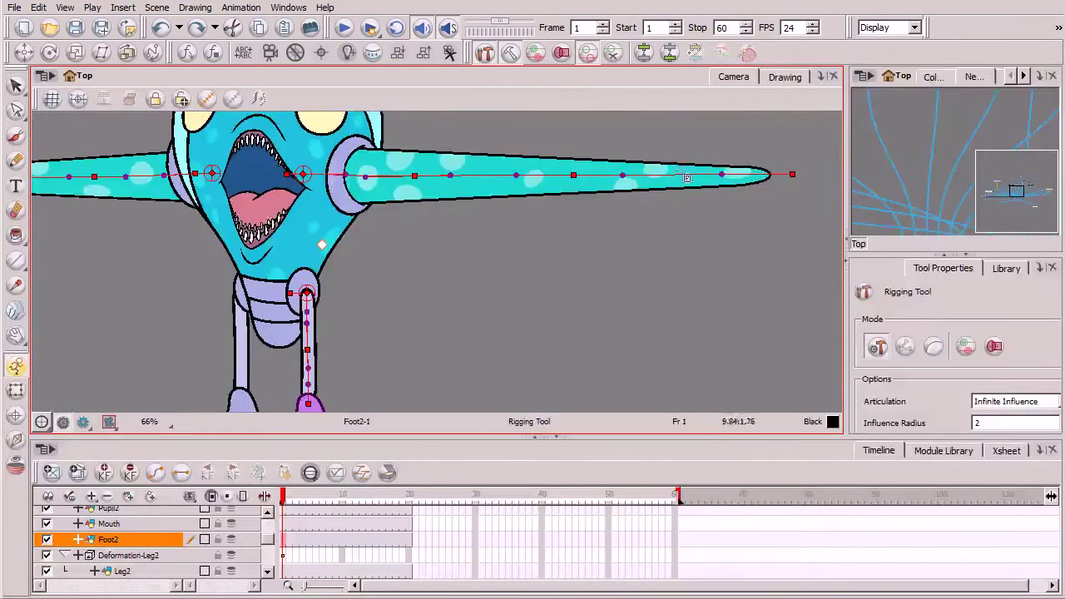
pyautogui.moveTo(330, 361); pyautogui.dragTo(347, 292)
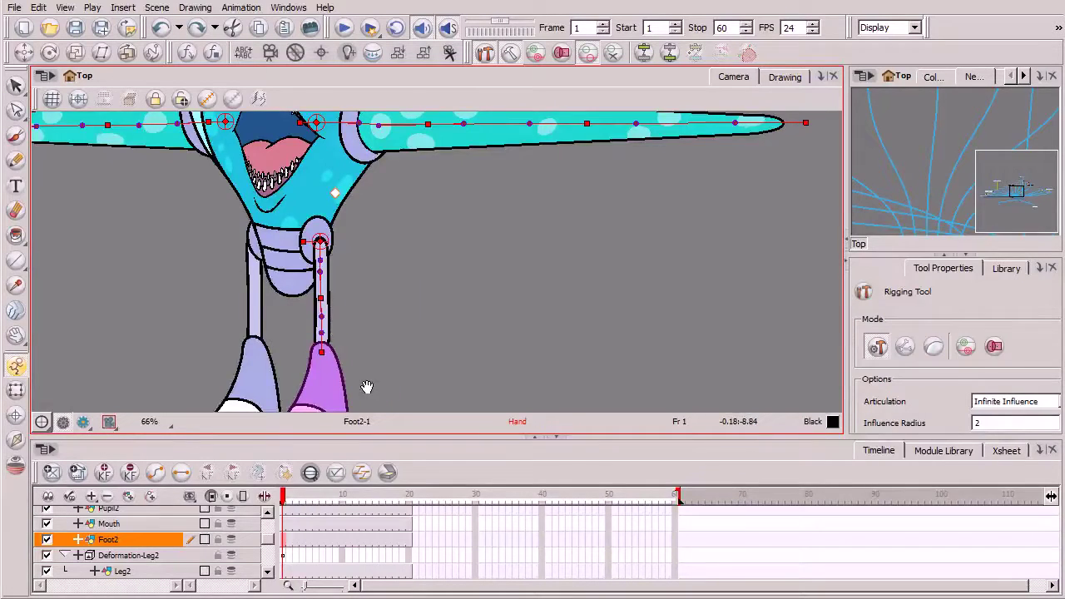
pyautogui.moveTo(366, 387); pyautogui.dragTo(447, 292)
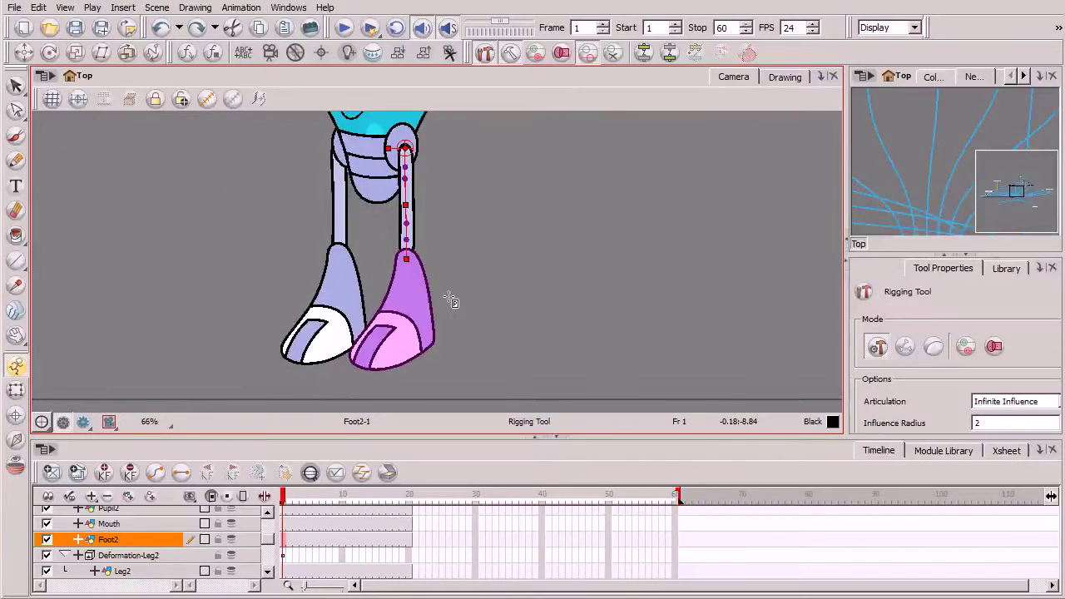
pyautogui.press('2')
pyautogui.press('2')
pyautogui.moveTo(447, 355); pyautogui.dragTo(530, 270)
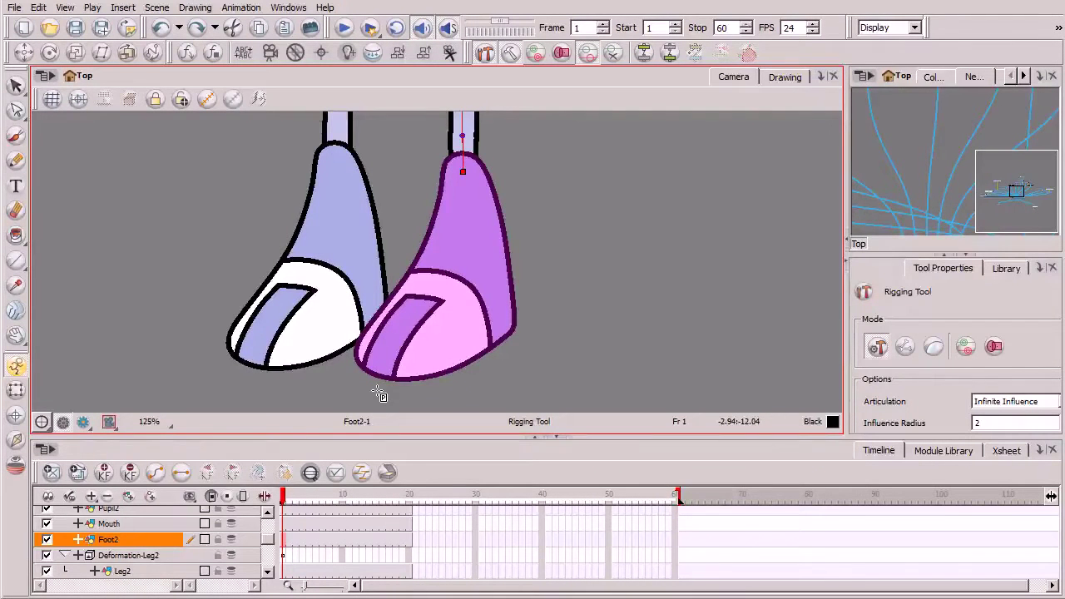
# Step: Rig Foot2 with a curve chain from the ankle through mid-foot to the sole, and switch to the animation controls
pyautogui.click(466, 164)
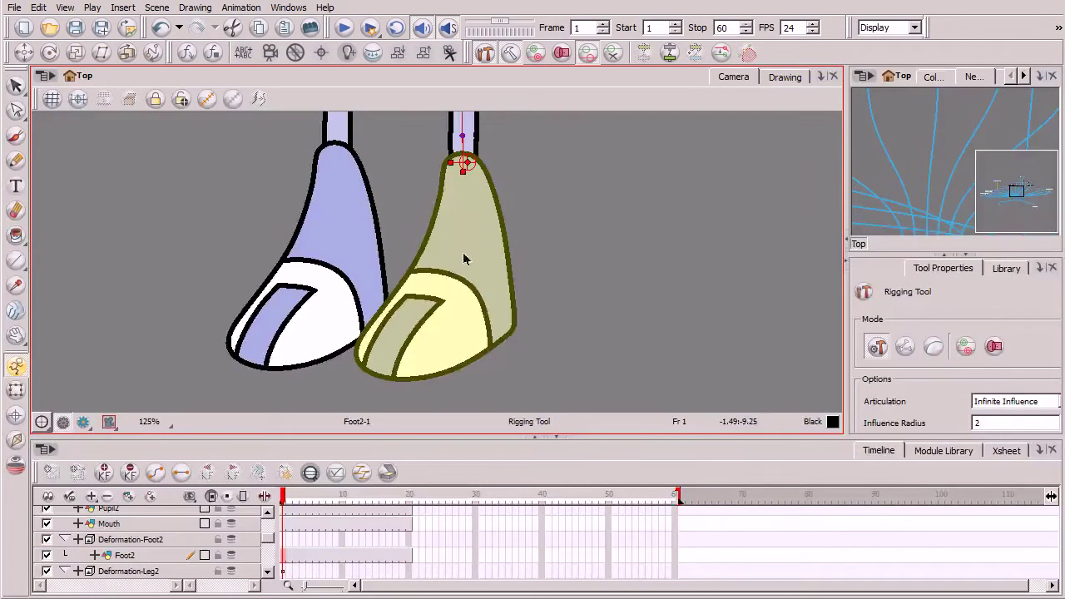
pyautogui.click(465, 225)
pyautogui.click(463, 277)
pyautogui.click(462, 327)
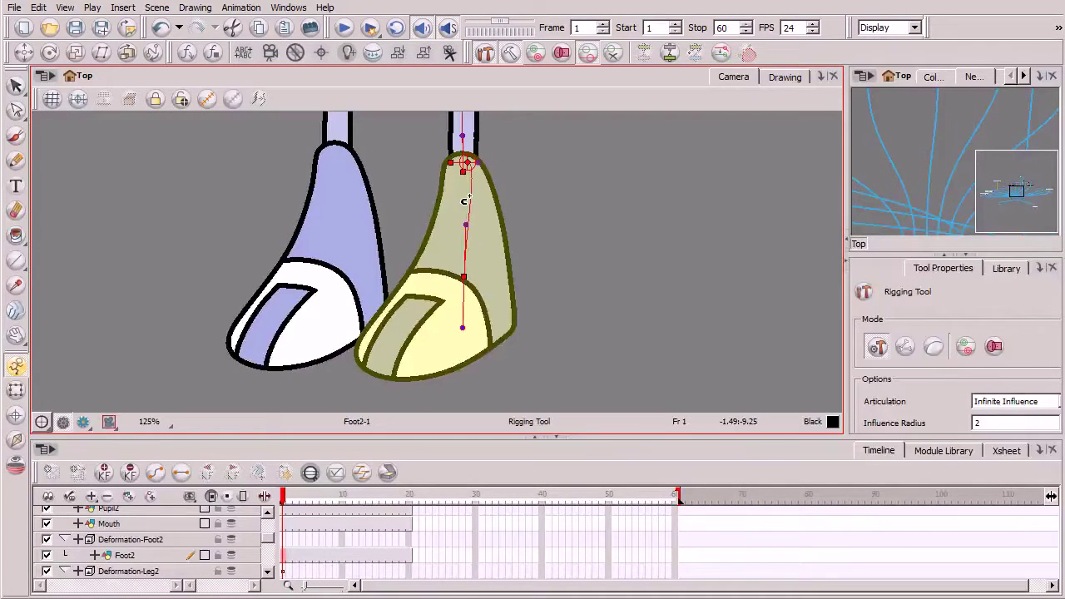
pyautogui.click(454, 379)
pyautogui.moveTo(461, 349); pyautogui.dragTo(462, 346)
pyautogui.click(510, 55)
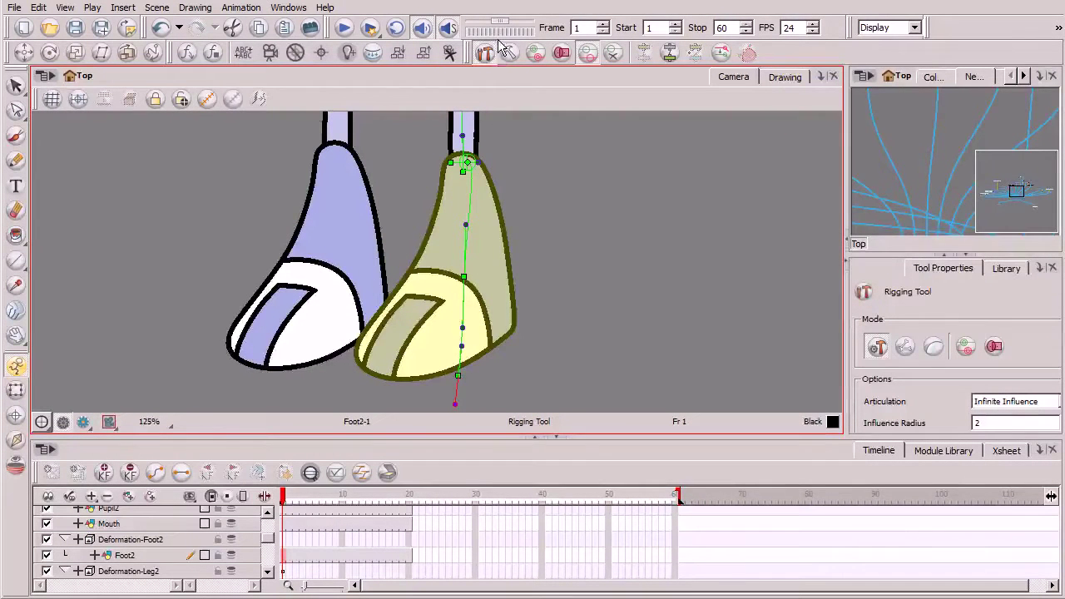
# Step: Try bending Foot2 through its curve points and handles with the Transform tool, and undo back to the unrigged foot
pyautogui.hotkey('shift', 't')
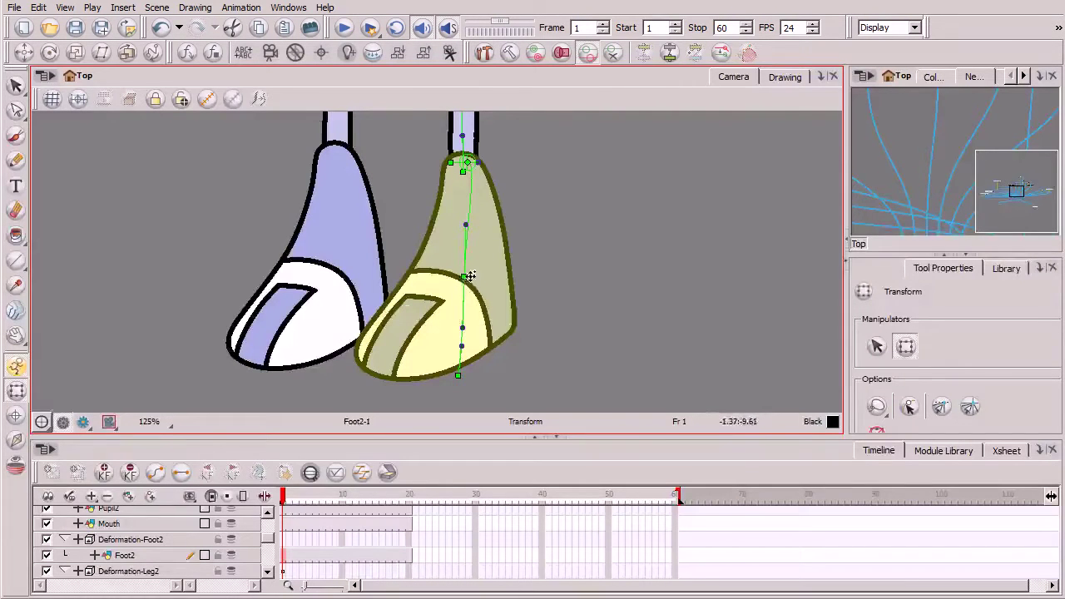
pyautogui.moveTo(465, 276); pyautogui.dragTo(486, 281)
pyautogui.moveTo(457, 345)
pyautogui.mouseDown()
pyautogui.moveTo(476, 352)
pyautogui.moveTo(465, 350)
pyautogui.mouseUp()
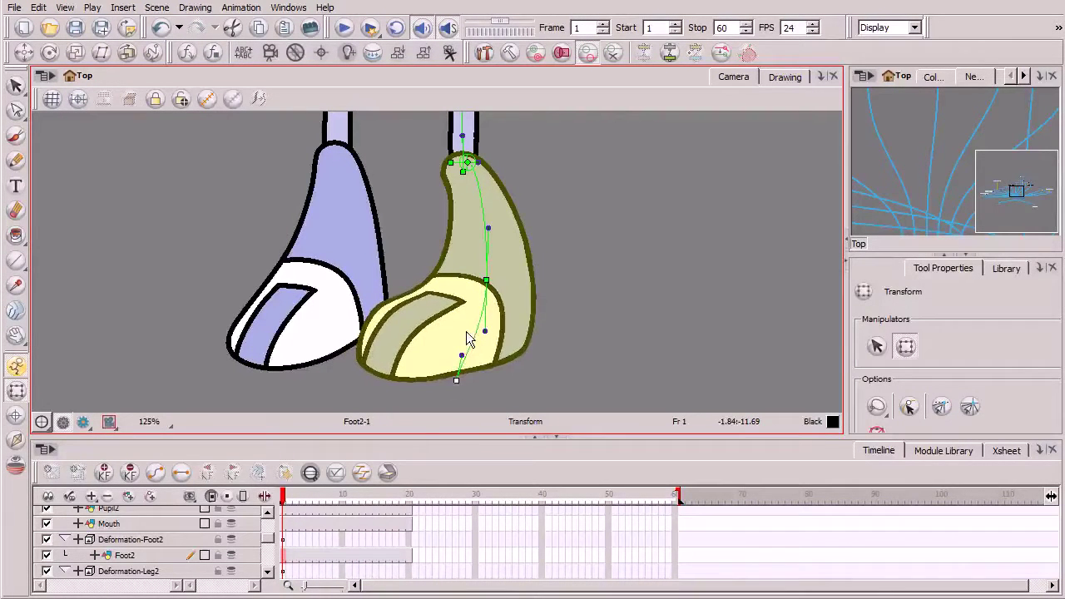
pyautogui.moveTo(505, 271); pyautogui.dragTo(491, 245)
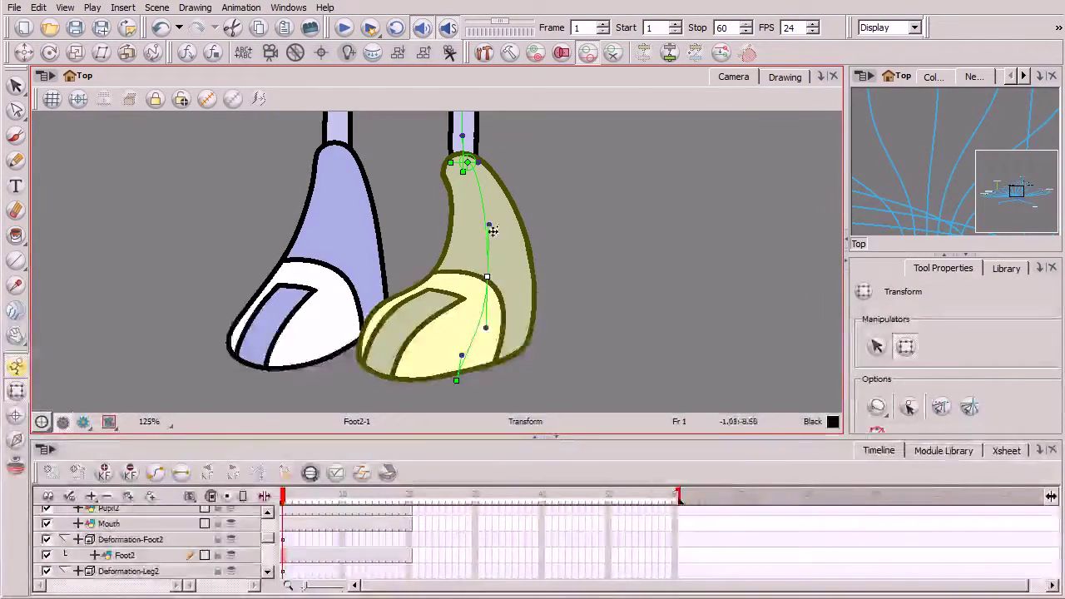
pyautogui.moveTo(478, 162)
pyautogui.mouseDown()
pyautogui.moveTo(476, 186)
pyautogui.moveTo(490, 166)
pyautogui.mouseUp()
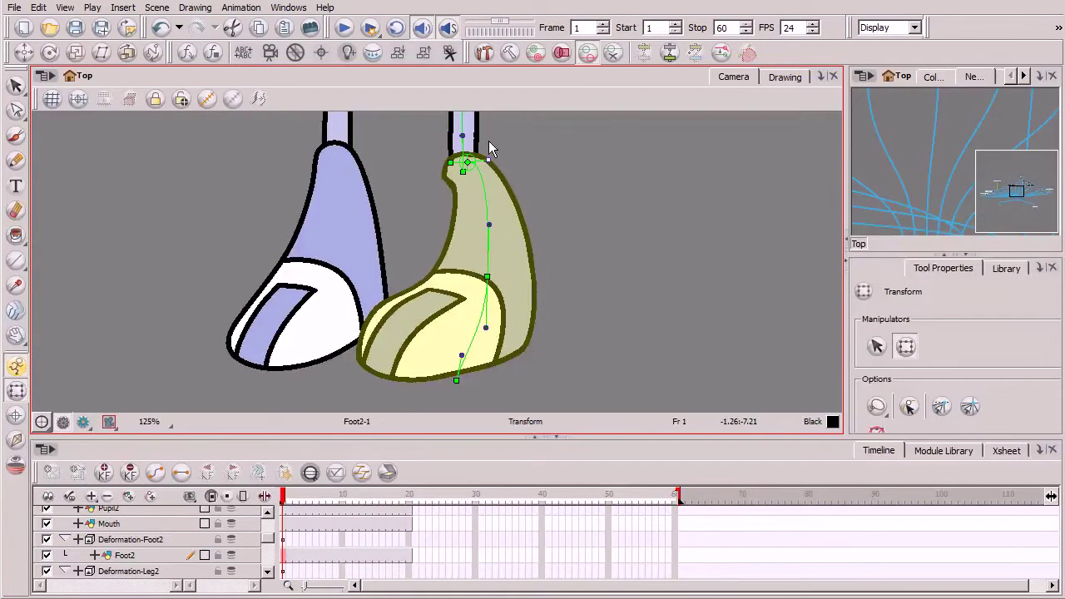
pyautogui.hotkey('ctrl', 'z')
pyautogui.hotkey('ctrl', 'z')
pyautogui.hotkey('ctrl', 'z')
pyautogui.hotkey('ctrl', 'z')
pyautogui.hotkey('ctrl', 'z')
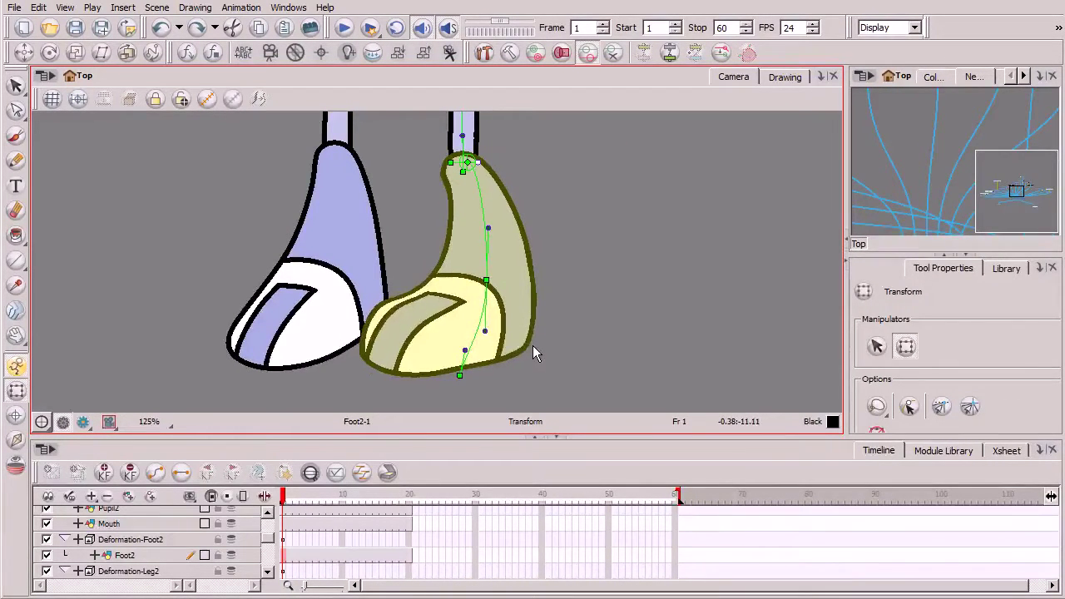
pyautogui.hotkey('ctrl', 'z')
pyautogui.hotkey('ctrl', 'z')
pyautogui.hotkey('ctrl', 'z')
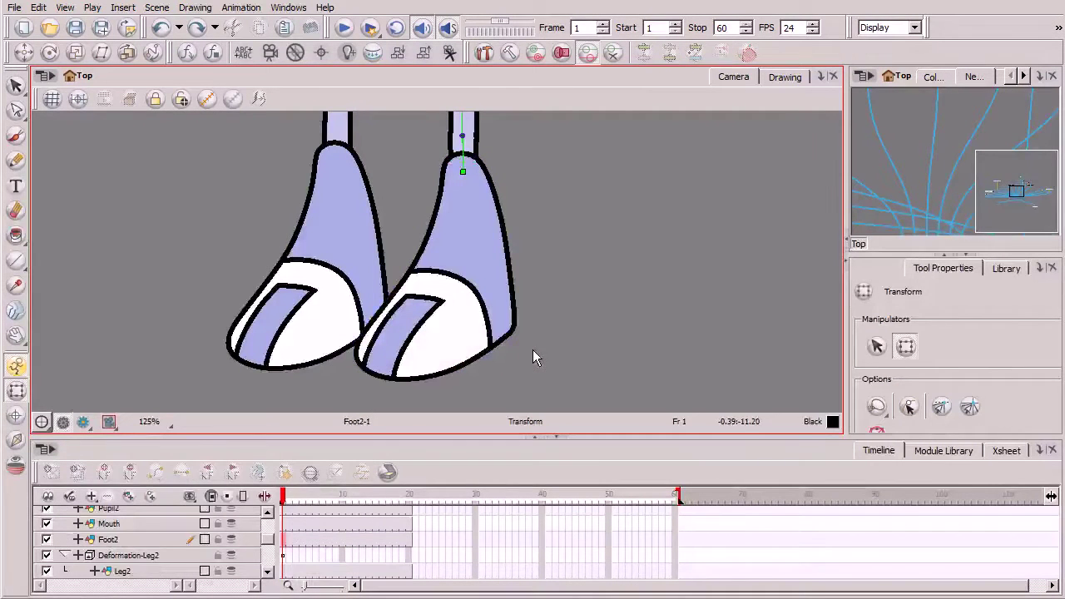
# Step: Rig Foot2 with a curve chain following its front edge, from the ankle through the instep to just beyond the toe
pyautogui.click(124, 539)
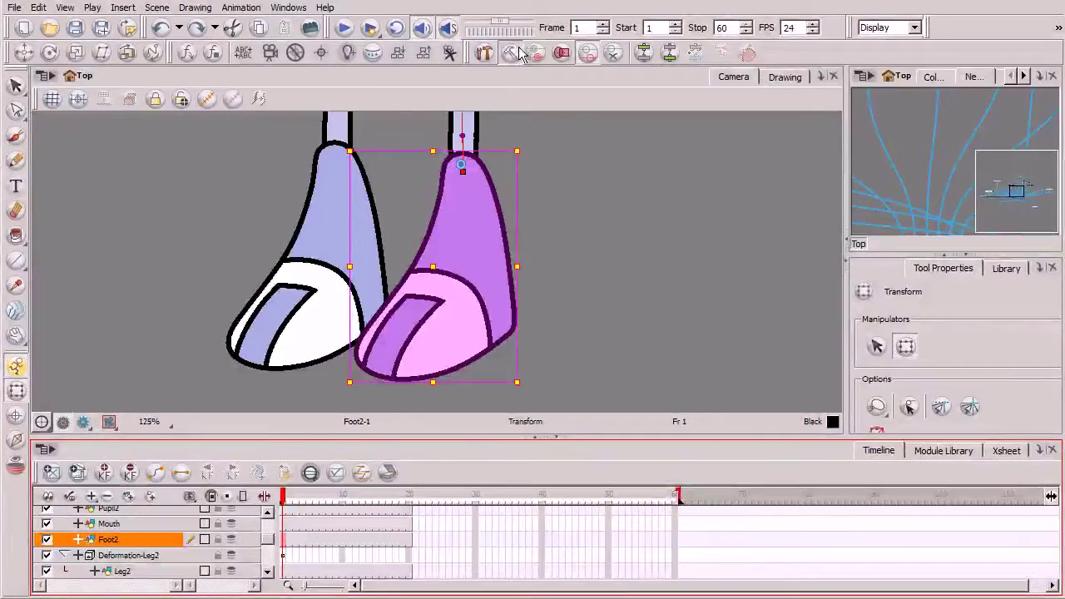
pyautogui.click(484, 54)
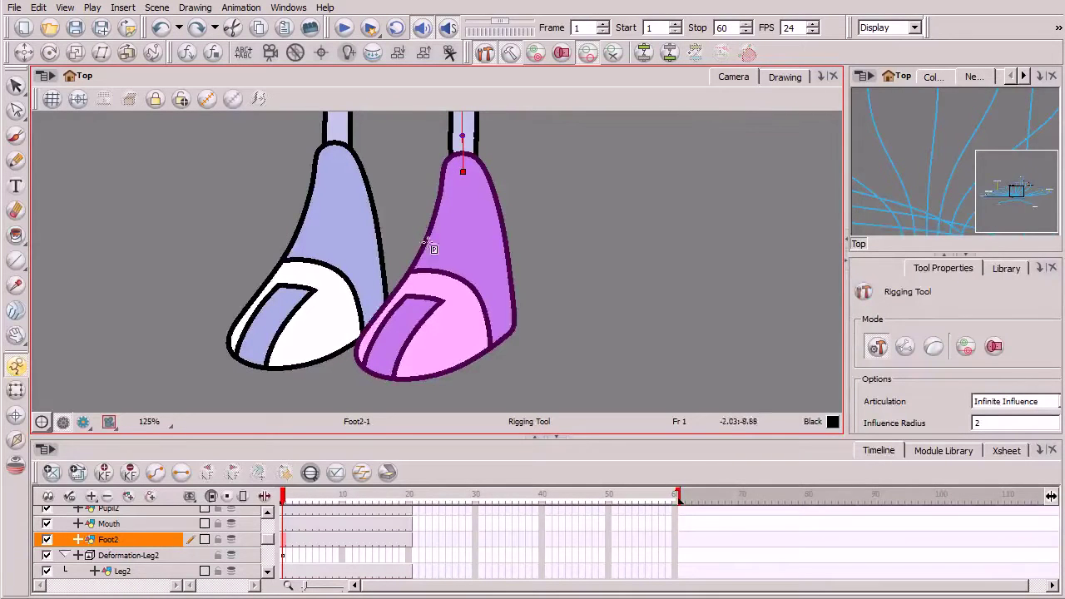
pyautogui.click(460, 170)
pyautogui.click(457, 169)
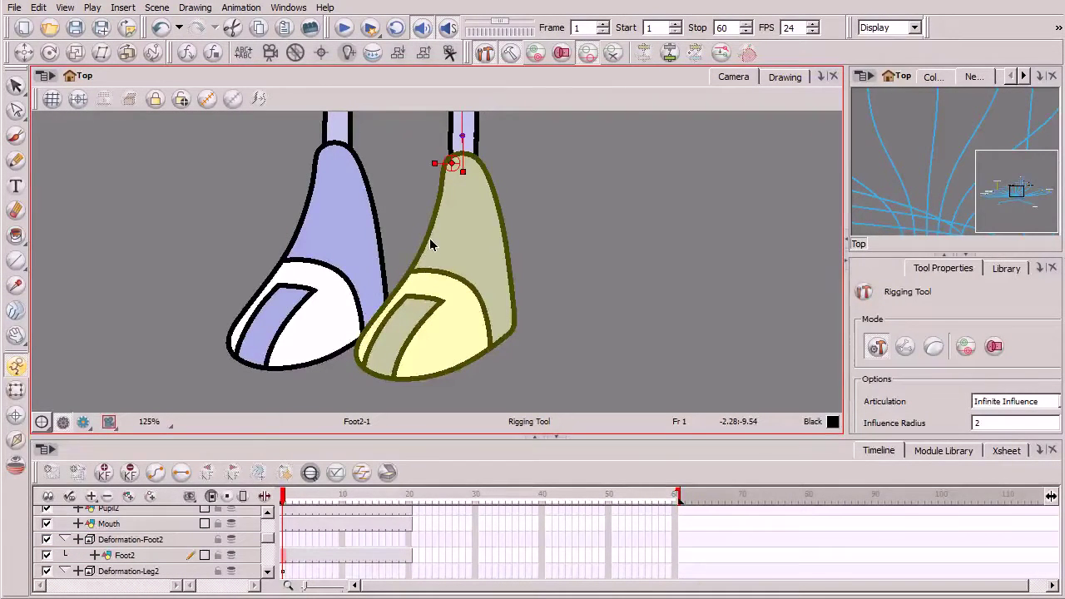
pyautogui.moveTo(413, 272); pyautogui.dragTo(432, 236)
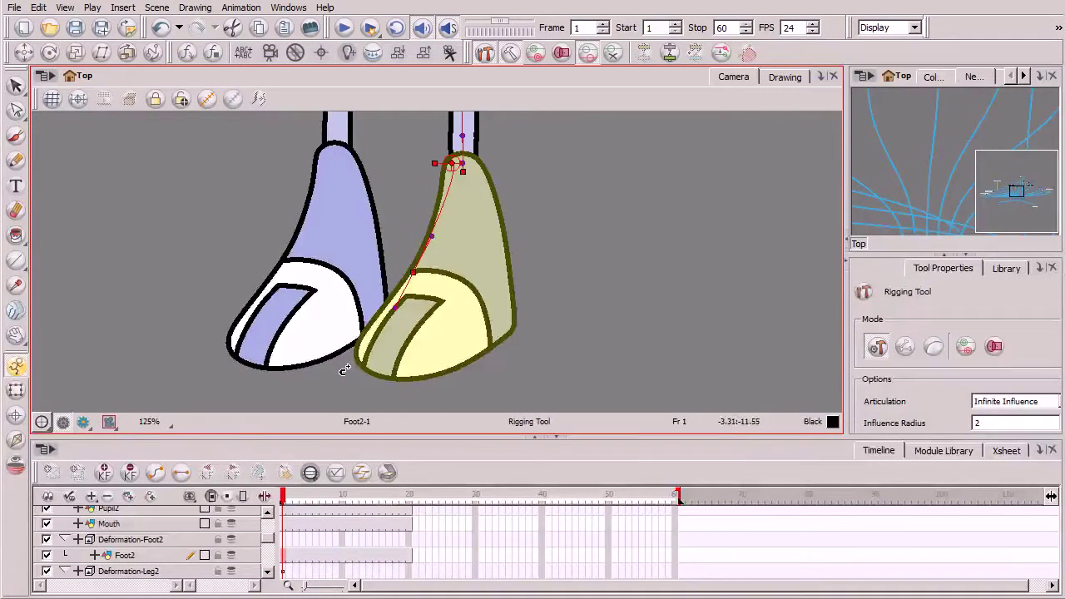
pyautogui.moveTo(344, 367); pyautogui.dragTo(367, 343)
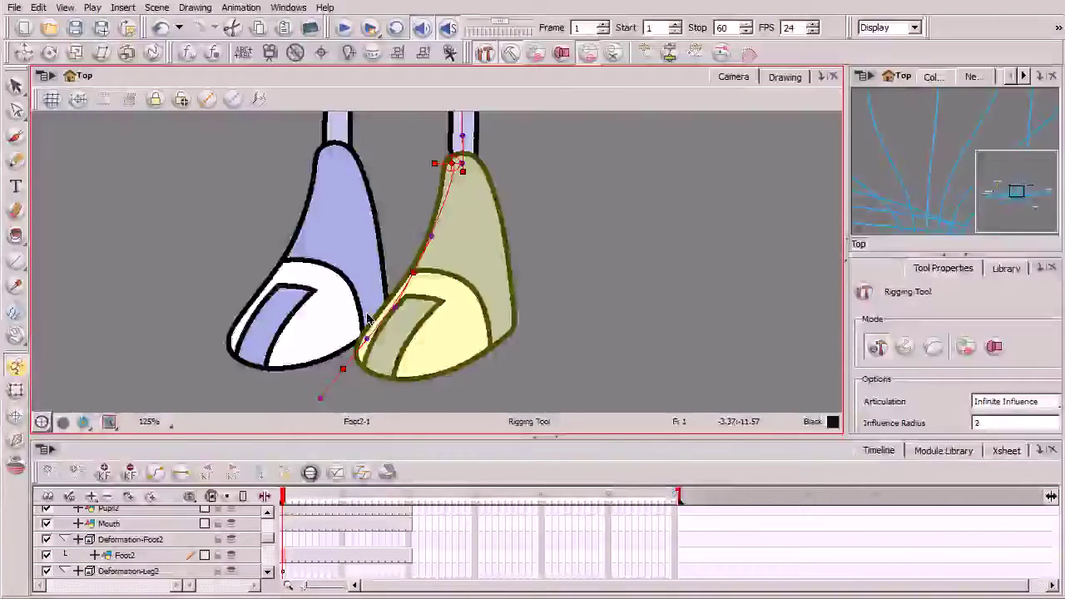
# Step: Refine the handles of Foot2's chain along its front edge in setup mode, and reset Deformation-Foot2's animated pose to that resting position
pyautogui.click(17, 394)
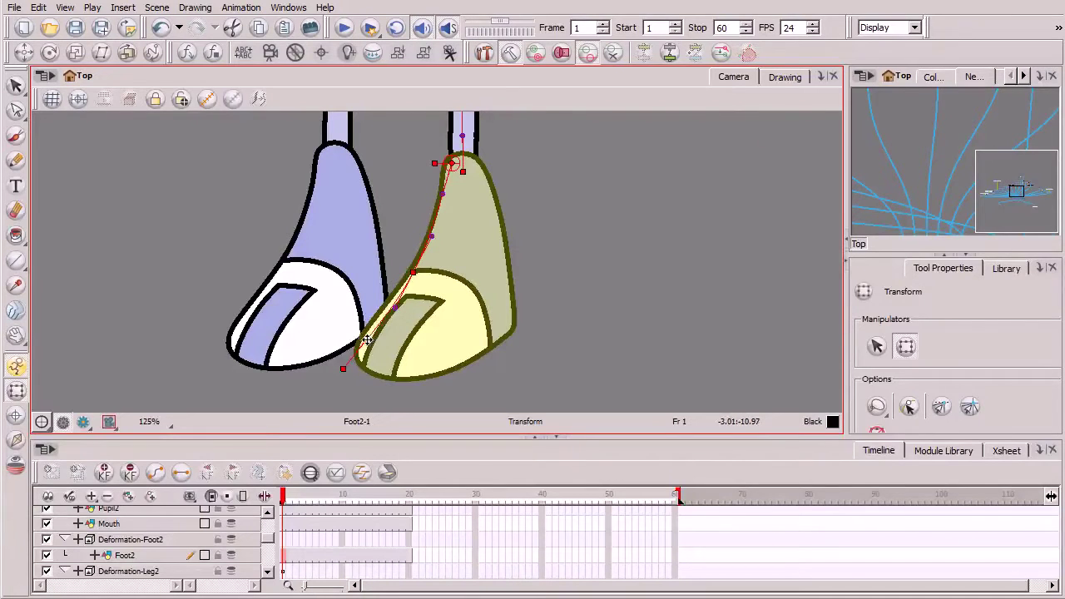
pyautogui.moveTo(395, 308); pyautogui.dragTo(389, 311)
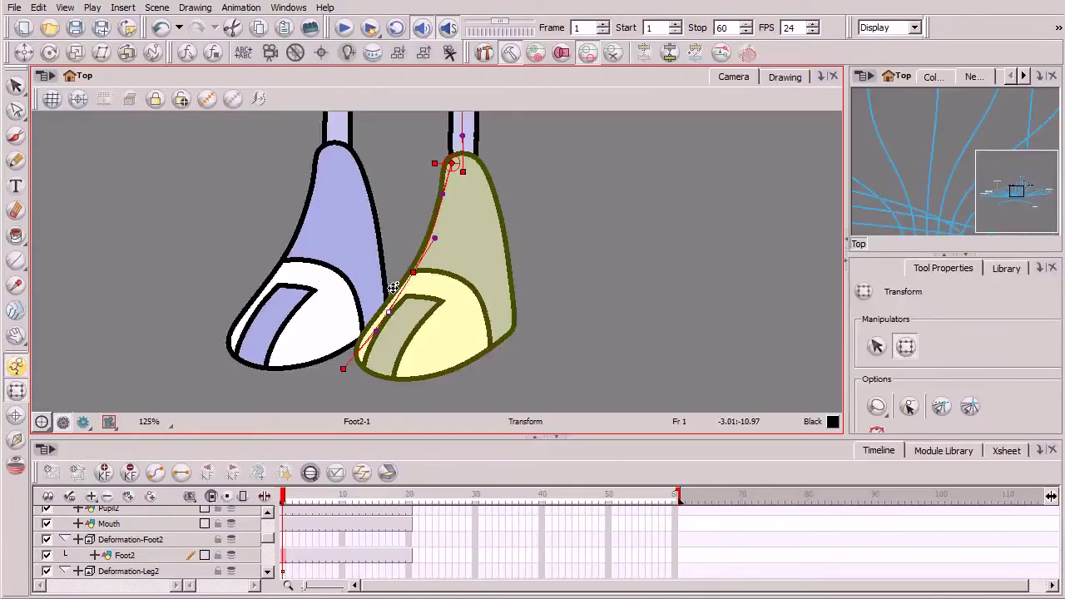
pyautogui.click(511, 53)
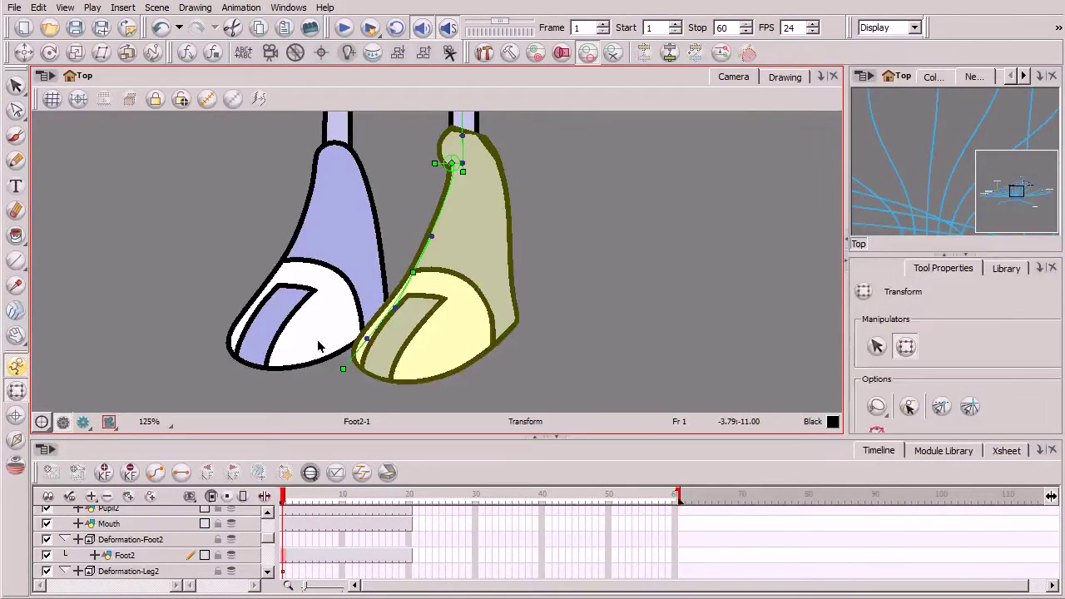
pyautogui.click(133, 539)
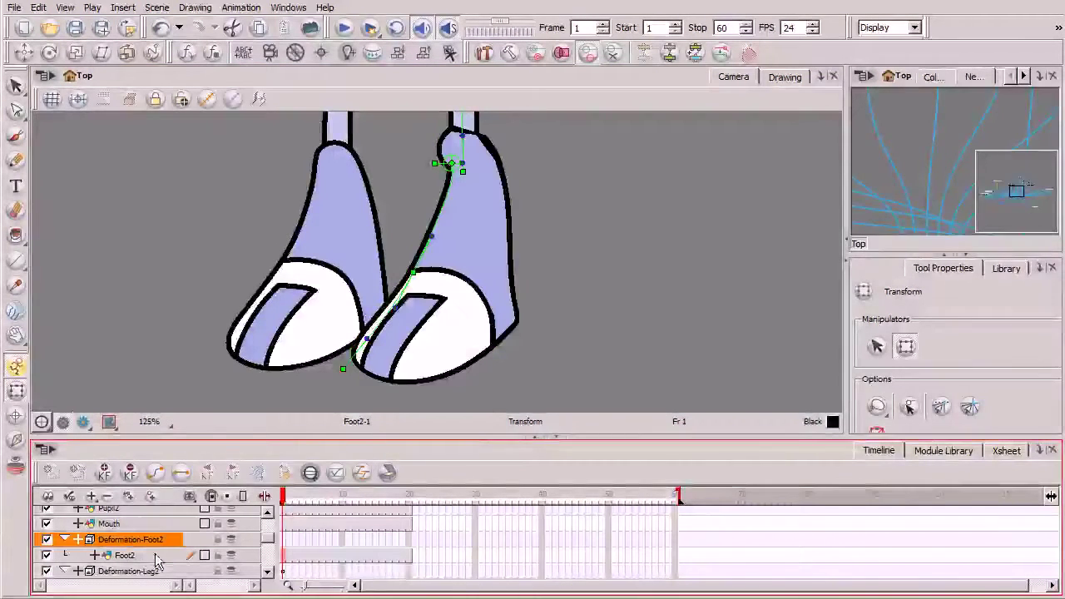
pyautogui.click(722, 54)
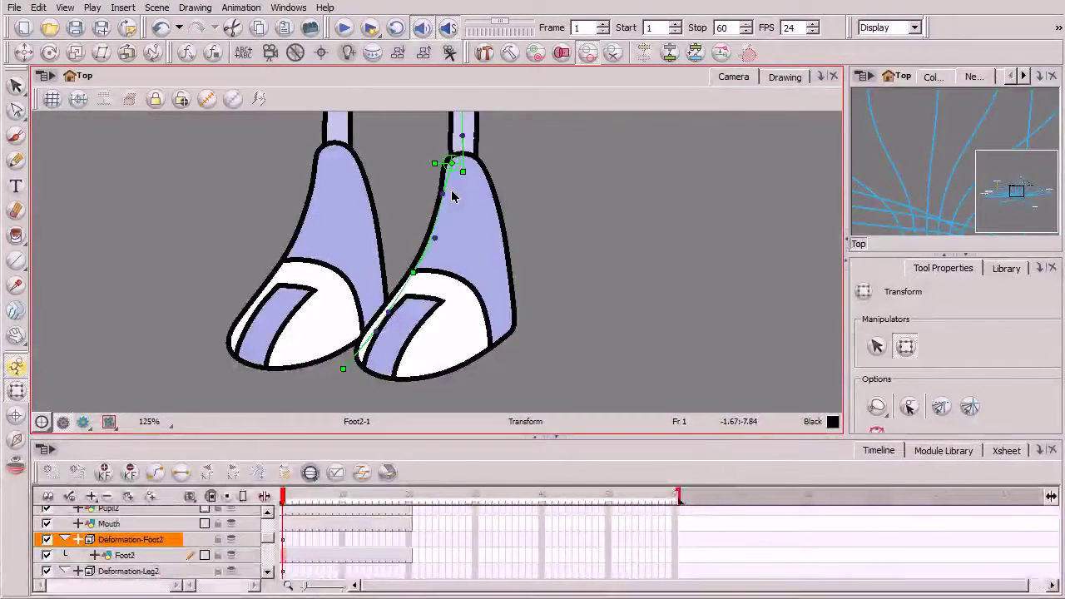
# Step: Shift Foot2's instep curve point slightly toward the heel with the Transform tool
pyautogui.click(18, 392)
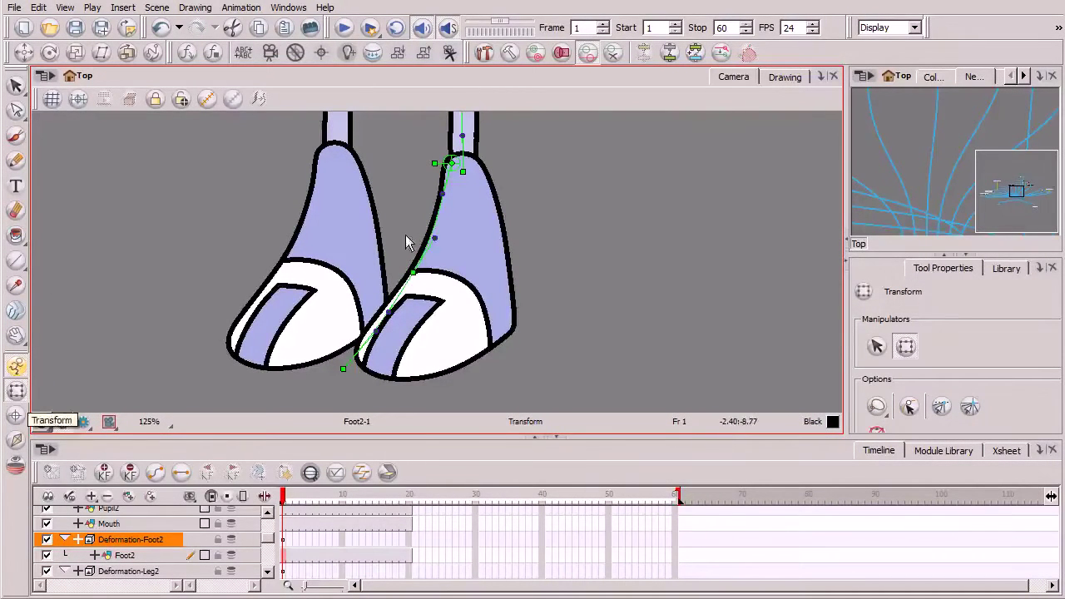
pyautogui.click(413, 273)
pyautogui.moveTo(413, 273); pyautogui.dragTo(426, 275)
# Step: Try raising Foot2's toe and bending its instep through the chain's points and handles
pyautogui.moveTo(354, 360); pyautogui.dragTo(395, 302)
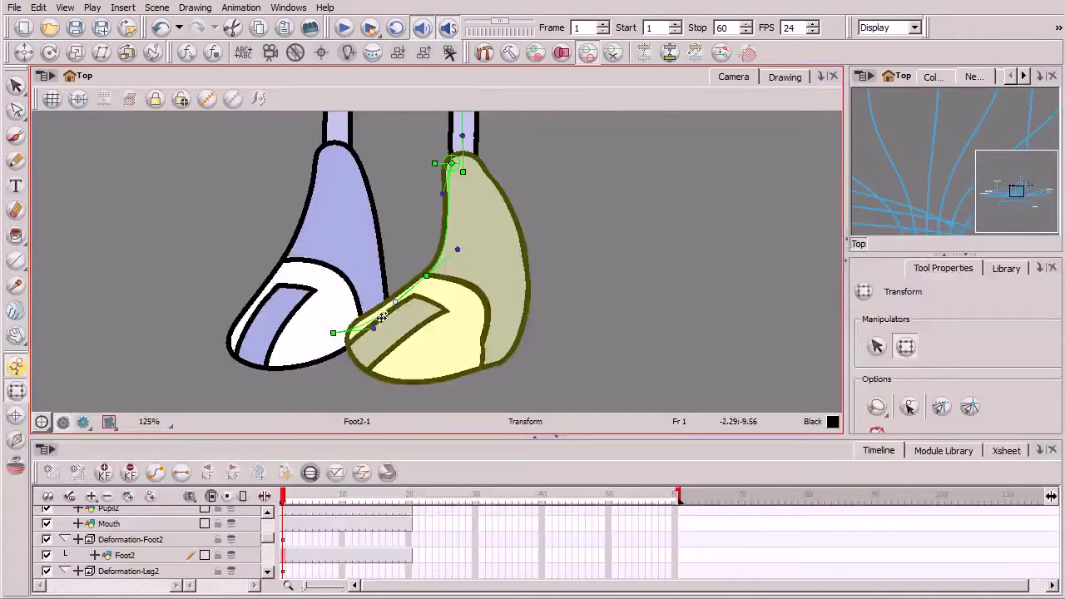
pyautogui.moveTo(333, 332); pyautogui.dragTo(330, 311)
pyautogui.moveTo(424, 273)
pyautogui.mouseDown()
pyautogui.moveTo(430, 280)
pyautogui.moveTo(441, 250)
pyautogui.moveTo(433, 274)
pyautogui.moveTo(428, 258)
pyautogui.moveTo(423, 265)
pyautogui.mouseUp()
pyautogui.moveTo(443, 193); pyautogui.dragTo(449, 197)
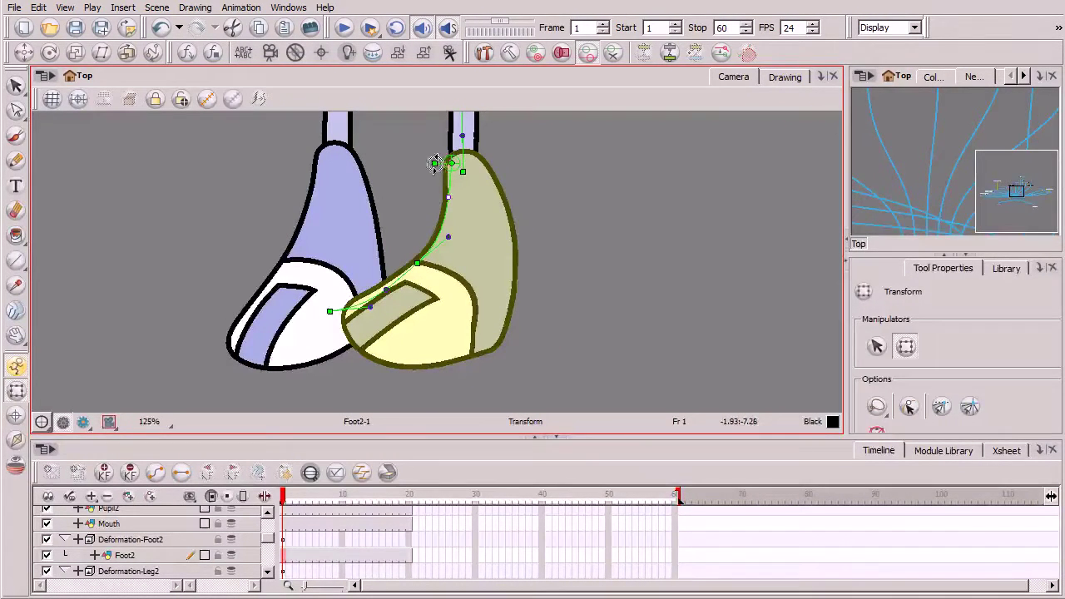
# Step: Try swinging Foot2 backward from the ankle and curling its toe forward through the chain's points and handles
pyautogui.moveTo(435, 163); pyautogui.dragTo(455, 154)
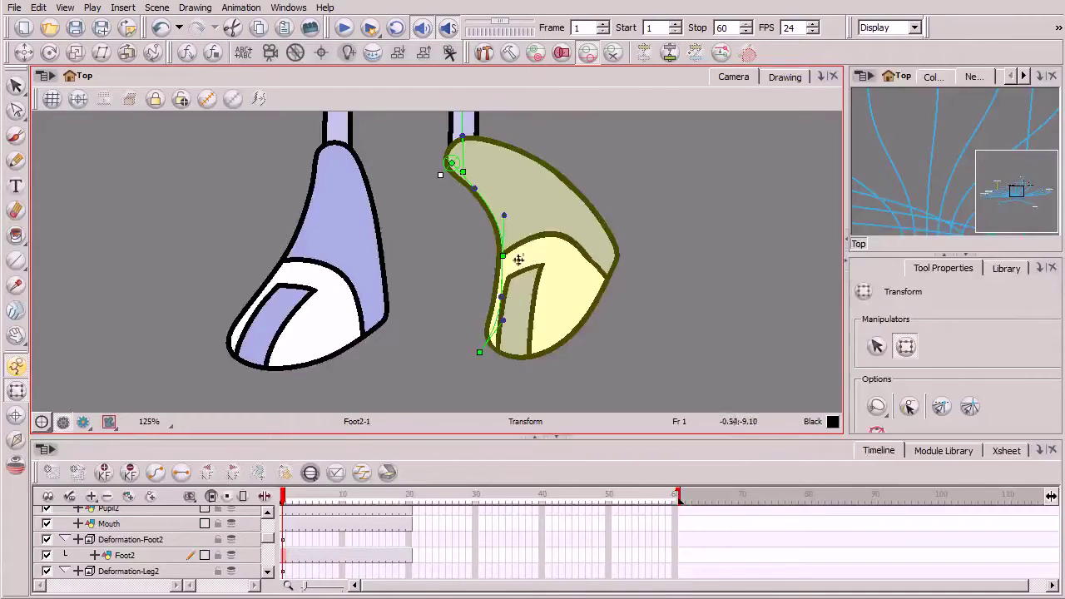
pyautogui.moveTo(503, 255); pyautogui.dragTo(508, 255)
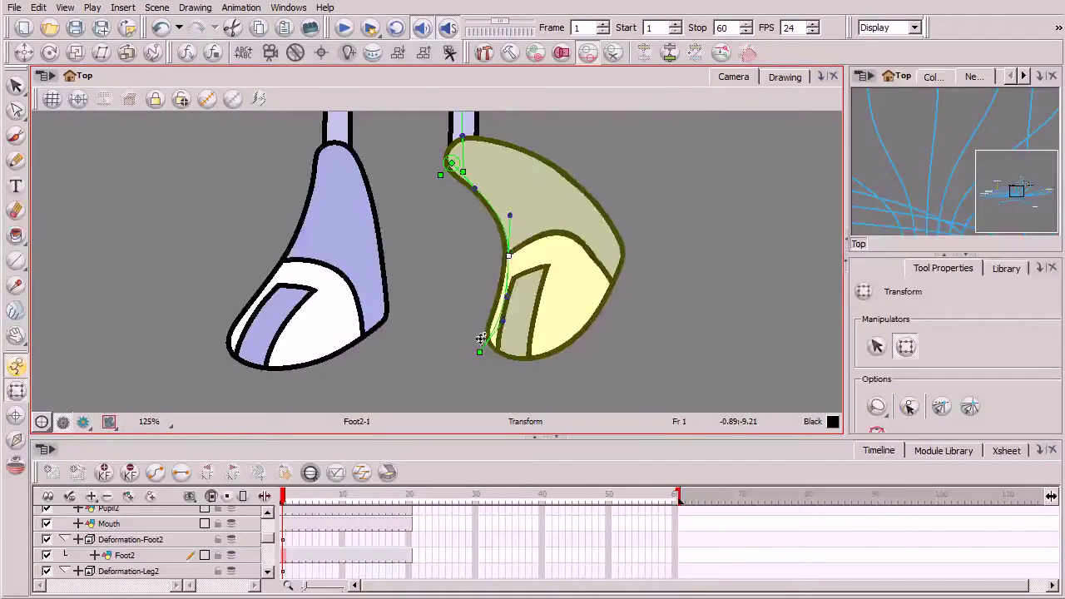
pyautogui.moveTo(479, 351); pyautogui.dragTo(444, 327)
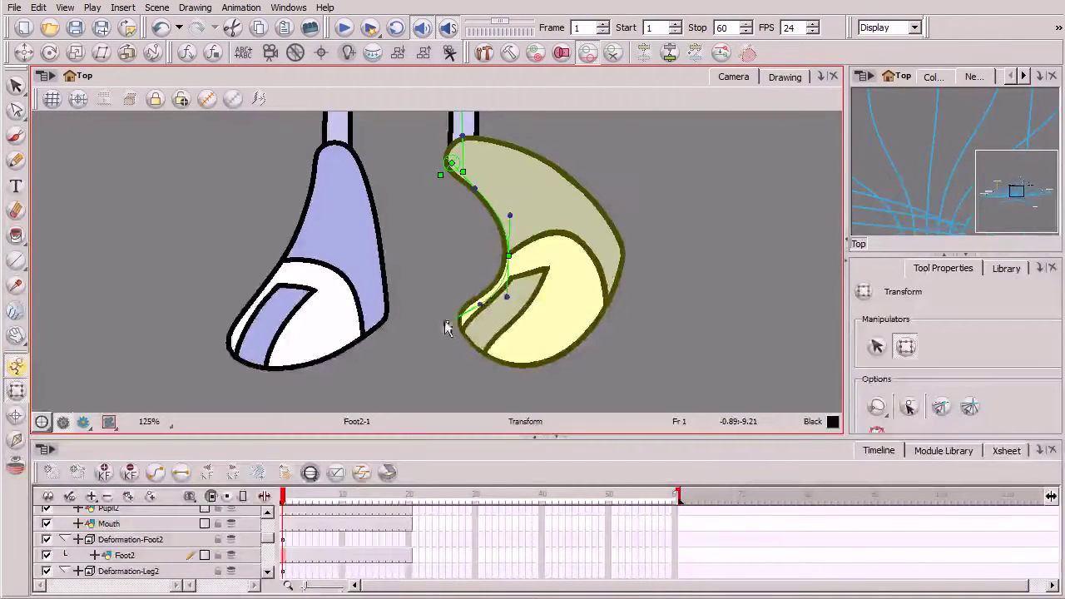
pyautogui.moveTo(506, 297); pyautogui.dragTo(494, 290)
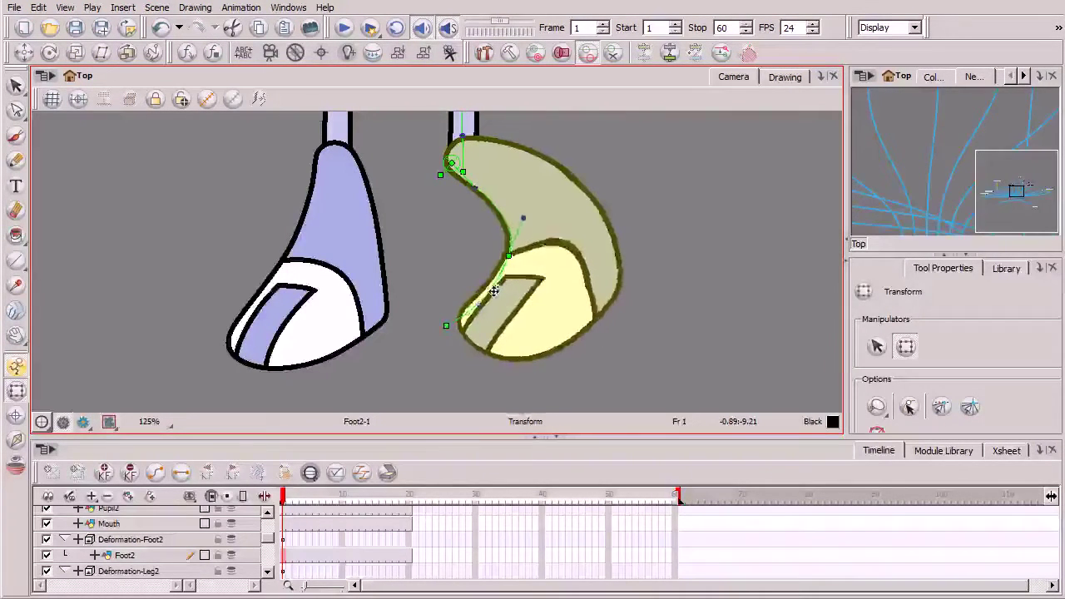
pyautogui.moveTo(521, 219); pyautogui.dragTo(512, 218)
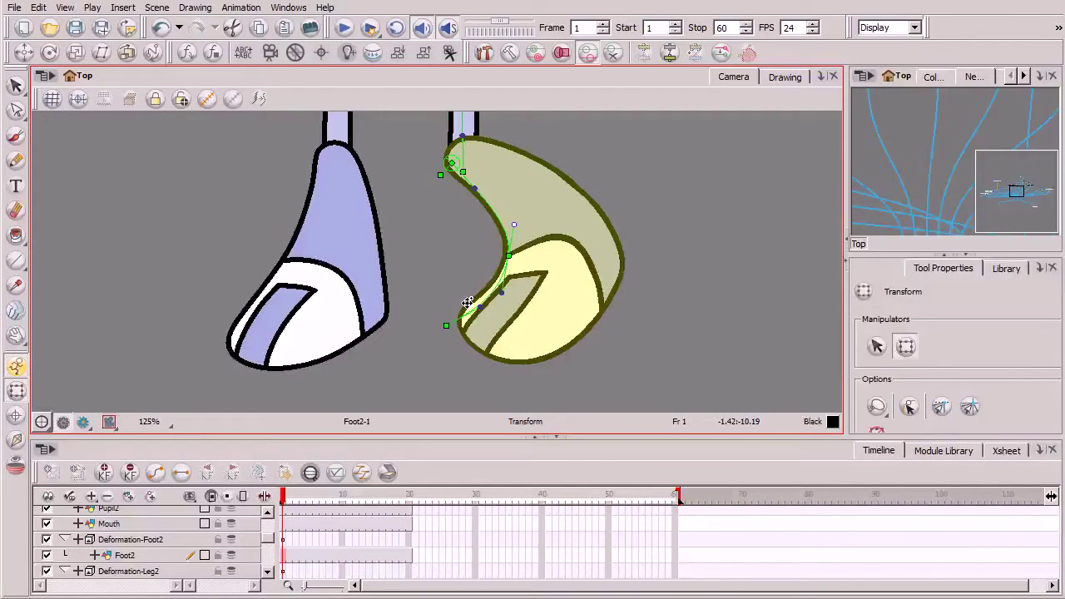
# Step: Undo the ankle swing and the toe bends on Foot2, back to the standing pose with the shifted instep point
pyautogui.moveTo(467, 302); pyautogui.dragTo(608, 337)
pyautogui.hotkey('ctrl', 'z')
pyautogui.hotkey('ctrl', 'z')
pyautogui.hotkey('ctrl', 'z')
pyautogui.hotkey('ctrl', 'z')
pyautogui.hotkey('ctrl', 'z')
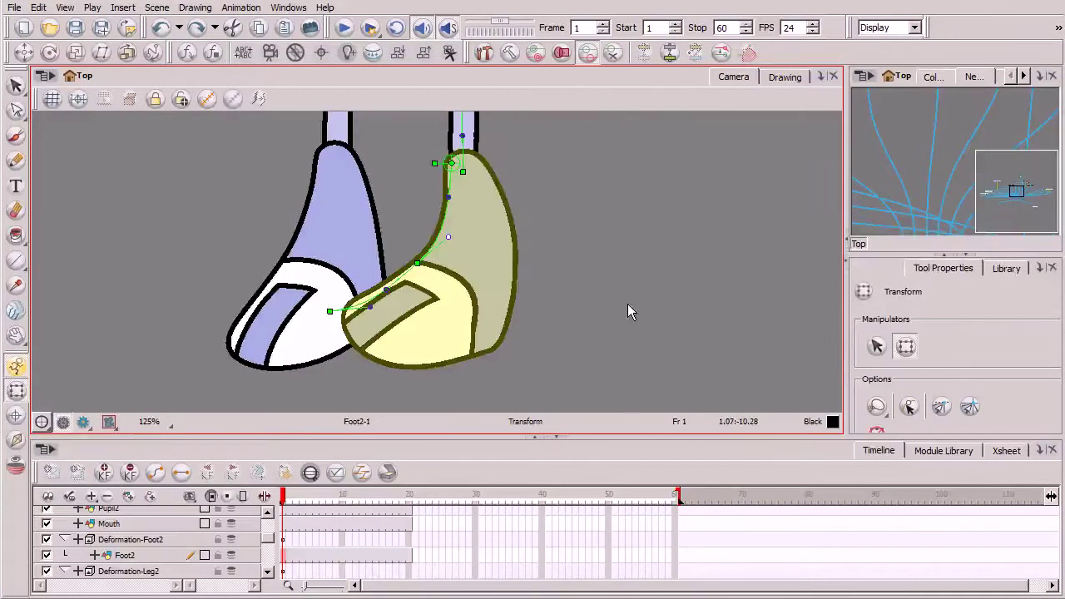
pyautogui.hotkey('ctrl', 'z')
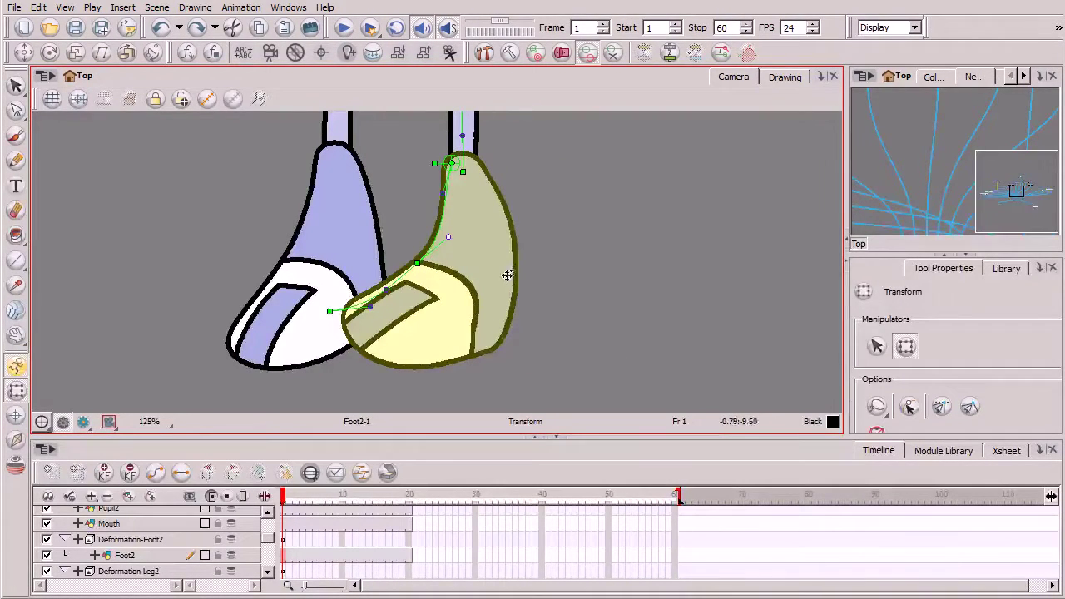
pyautogui.hotkey('ctrl', 'z')
pyautogui.hotkey('ctrl', 'z')
pyautogui.hotkey('ctrl', 'z')
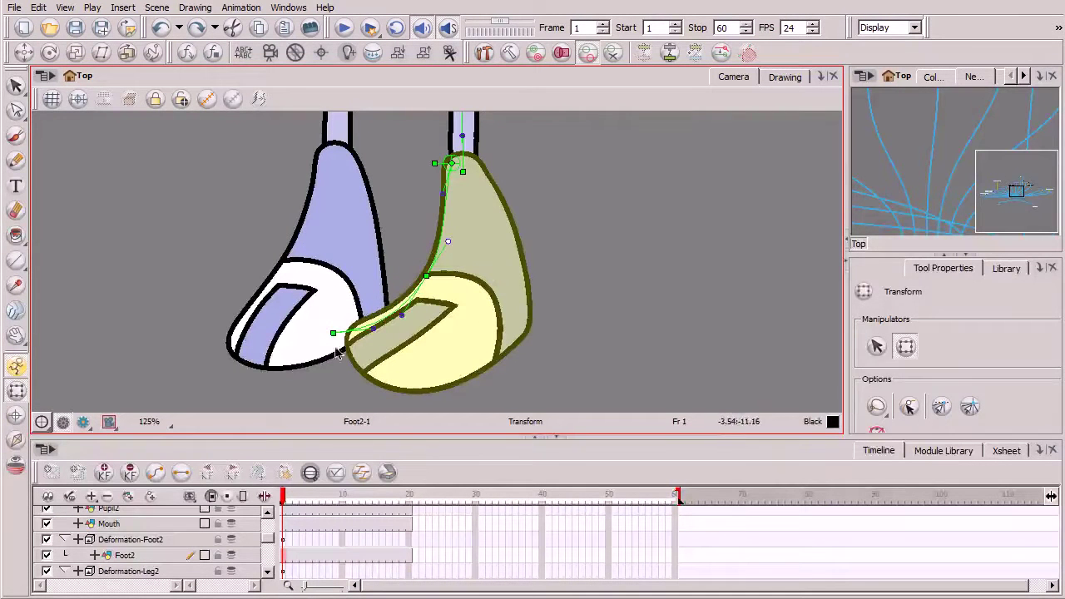
pyautogui.hotkey('ctrl', 'z')
pyautogui.hotkey('ctrl', 'z')
pyautogui.hotkey('ctrl', 'z')
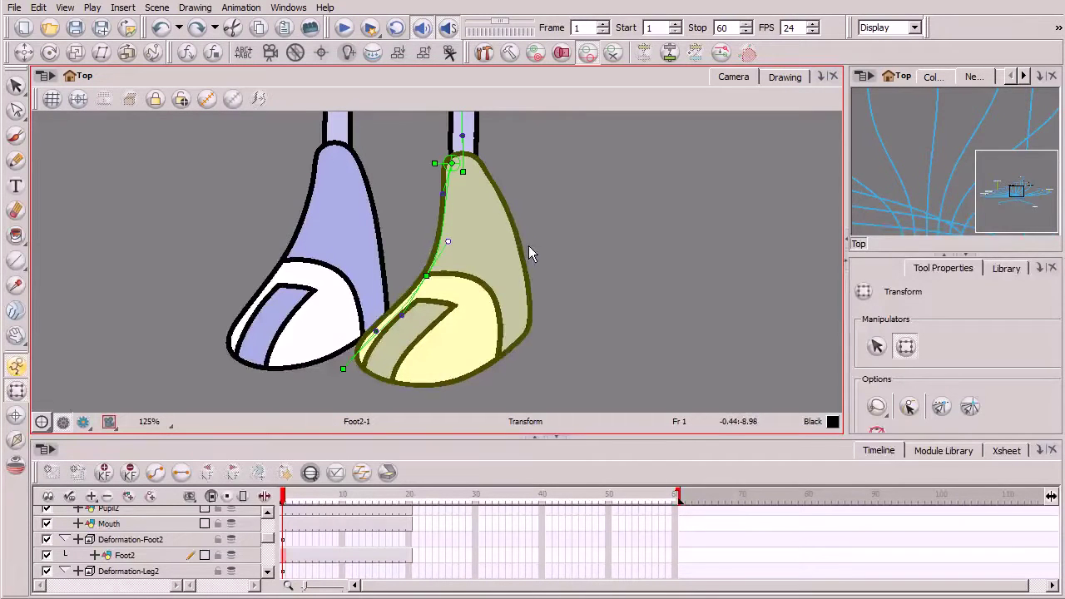
# Step: Try rotating Leg2 forward from the hip through its chain's root handle, and undo each rotation
pyautogui.press('1')
pyautogui.press('space')
pyautogui.moveTo(522, 226); pyautogui.dragTo(500, 320)
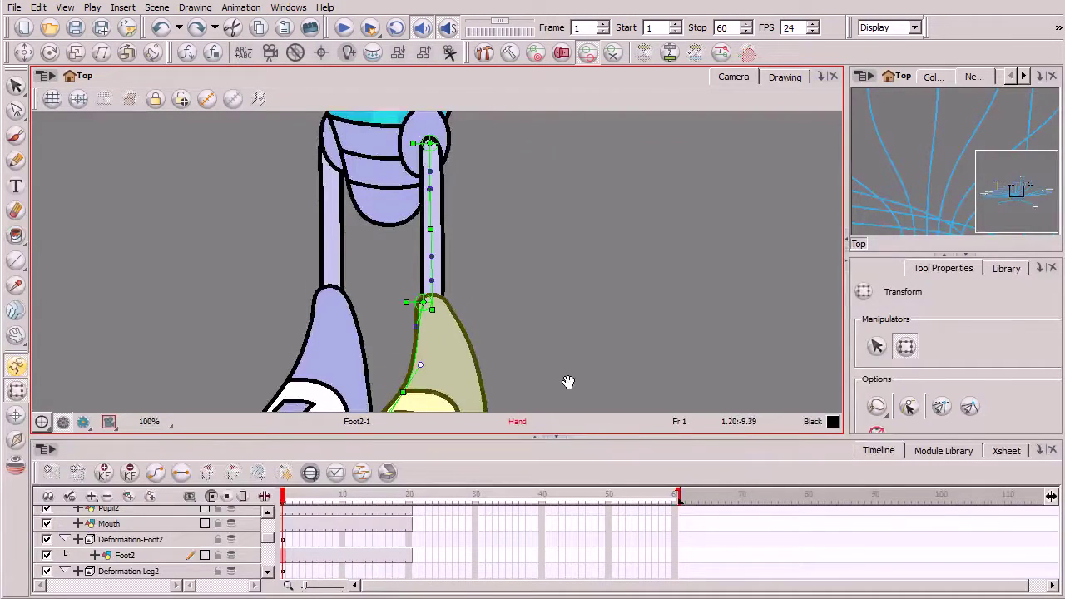
pyautogui.moveTo(567, 382); pyautogui.dragTo(571, 321)
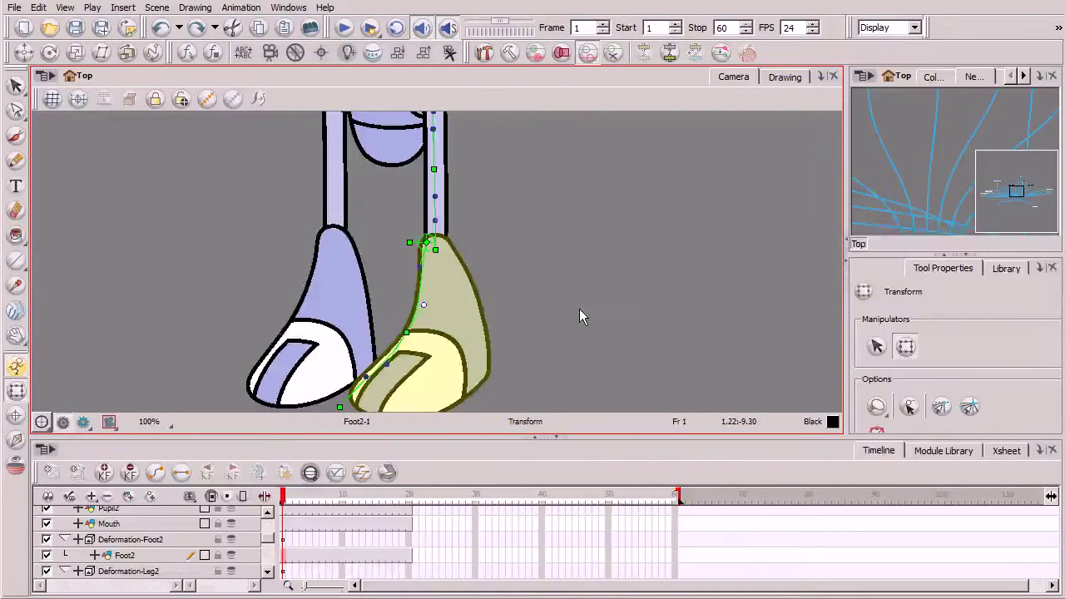
pyautogui.press('1')
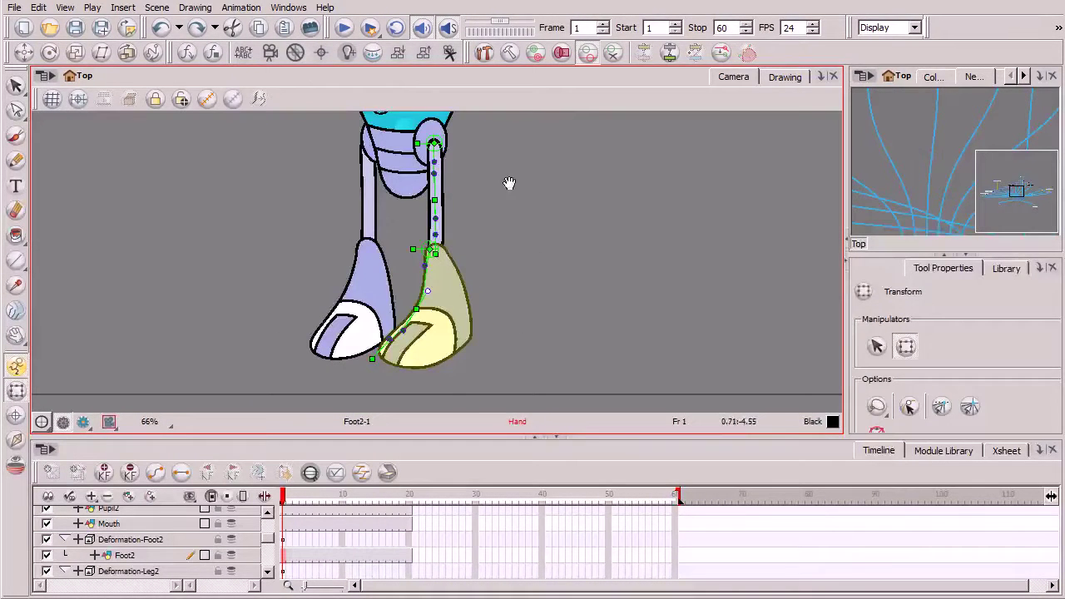
pyautogui.moveTo(509, 183); pyautogui.dragTo(487, 257)
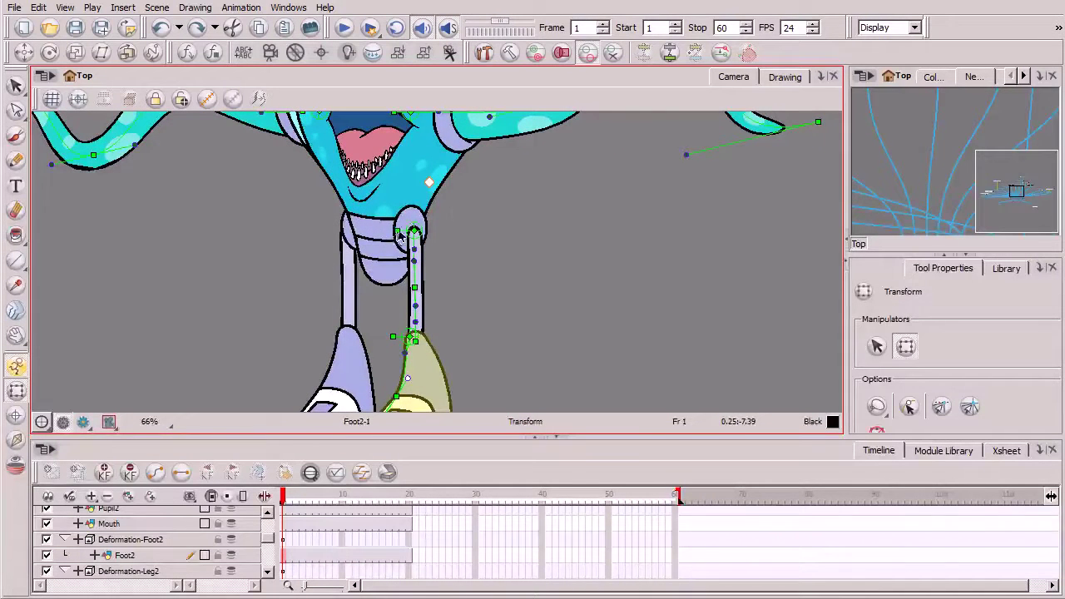
pyautogui.moveTo(398, 233); pyautogui.dragTo(398, 301)
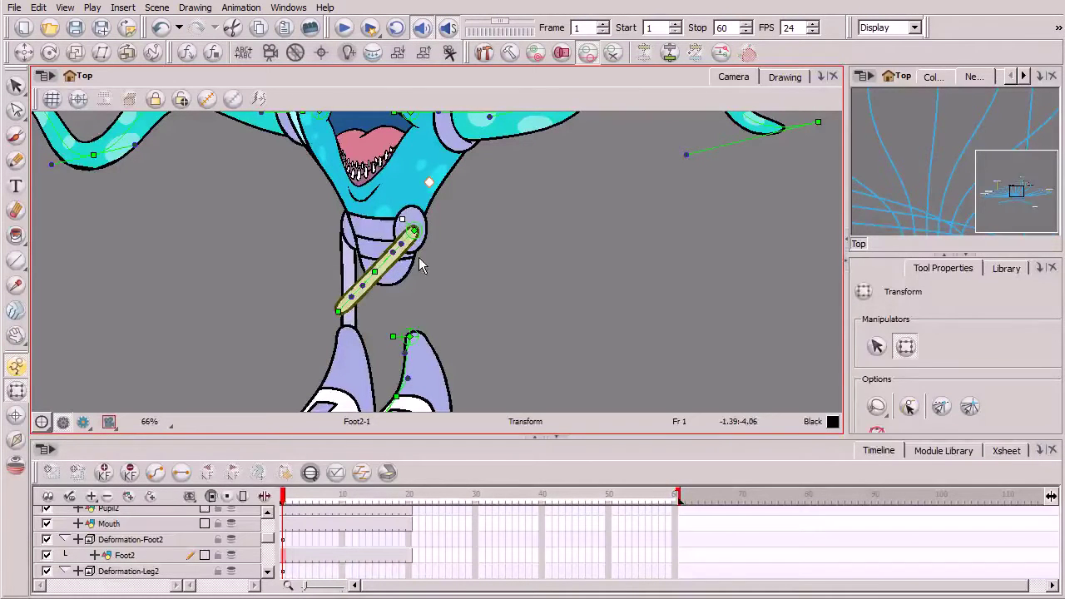
pyautogui.hotkey('ctrl', 'z')
pyautogui.moveTo(397, 232); pyautogui.dragTo(403, 218)
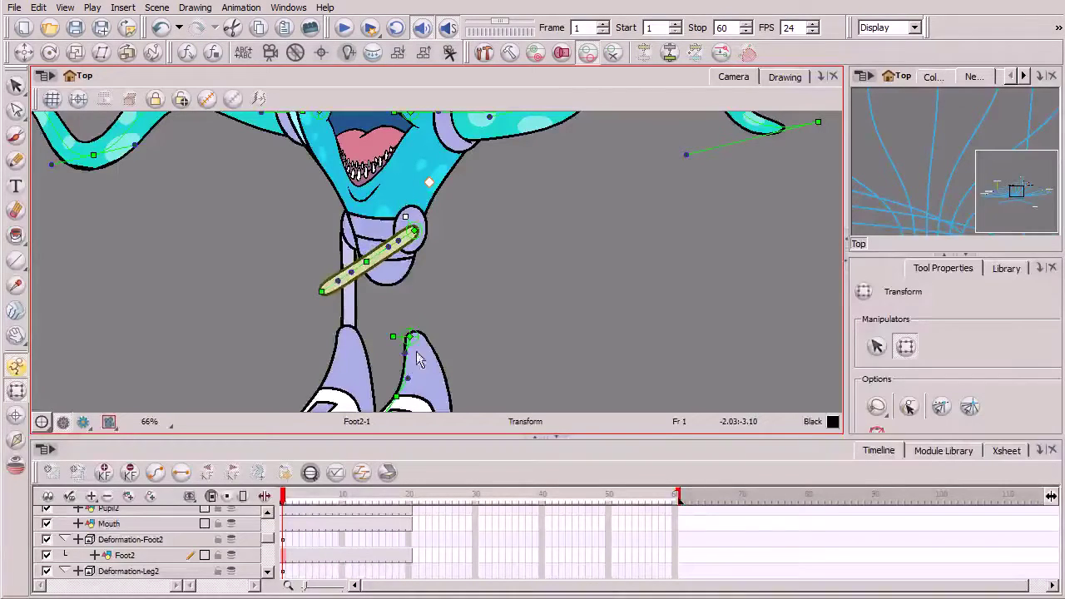
pyautogui.hotkey('ctrl', 'z')
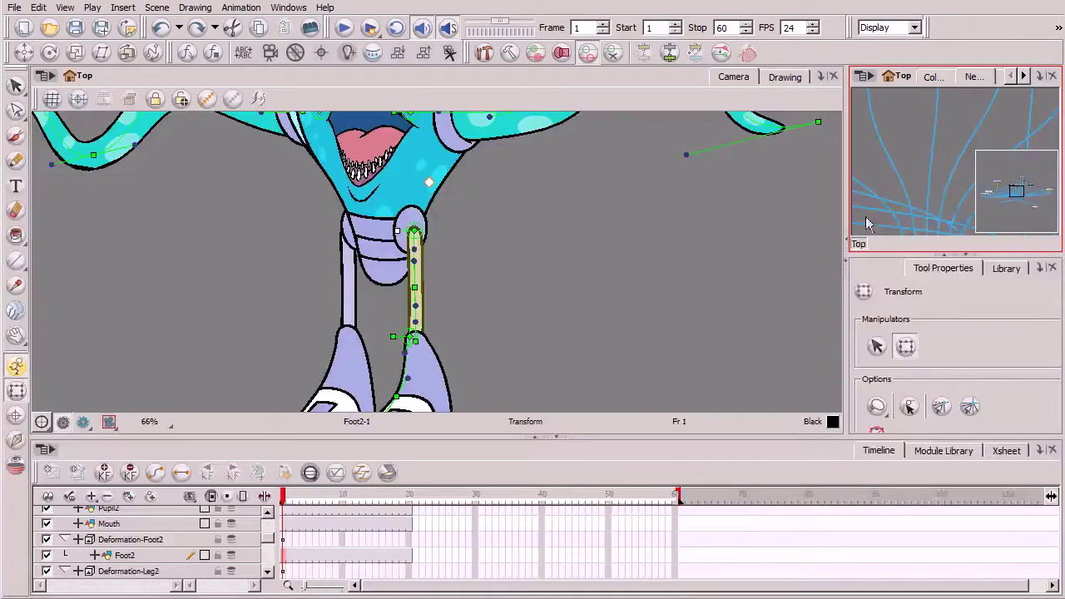
# Step: Examine the deformation chains across the whole character, from the arms and body down to Leg2 and Foot2
pyautogui.press('1')
pyautogui.press('space')
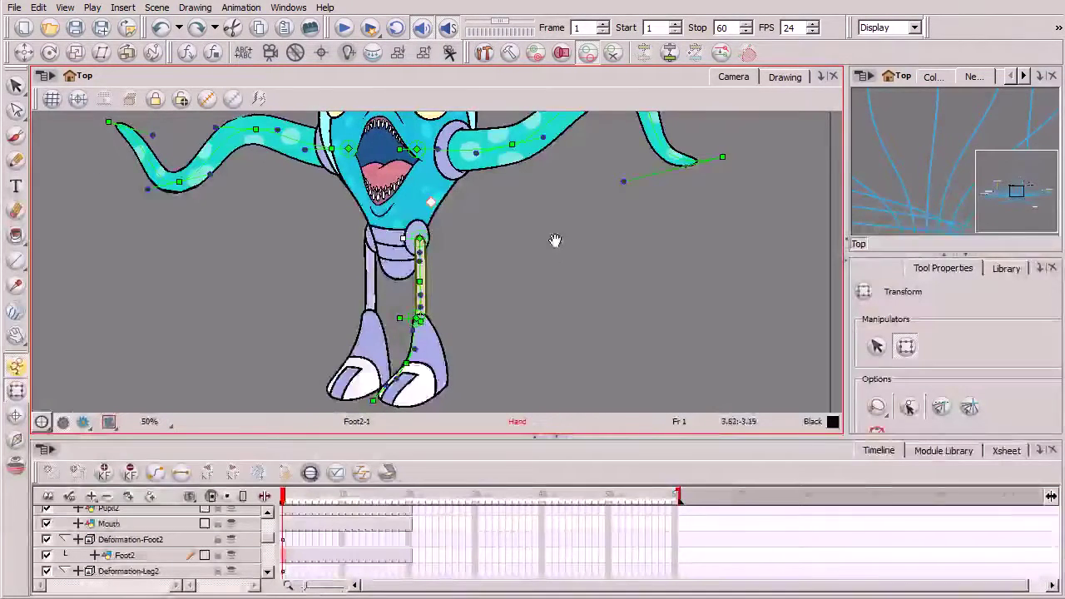
pyautogui.moveTo(555, 240); pyautogui.dragTo(559, 314)
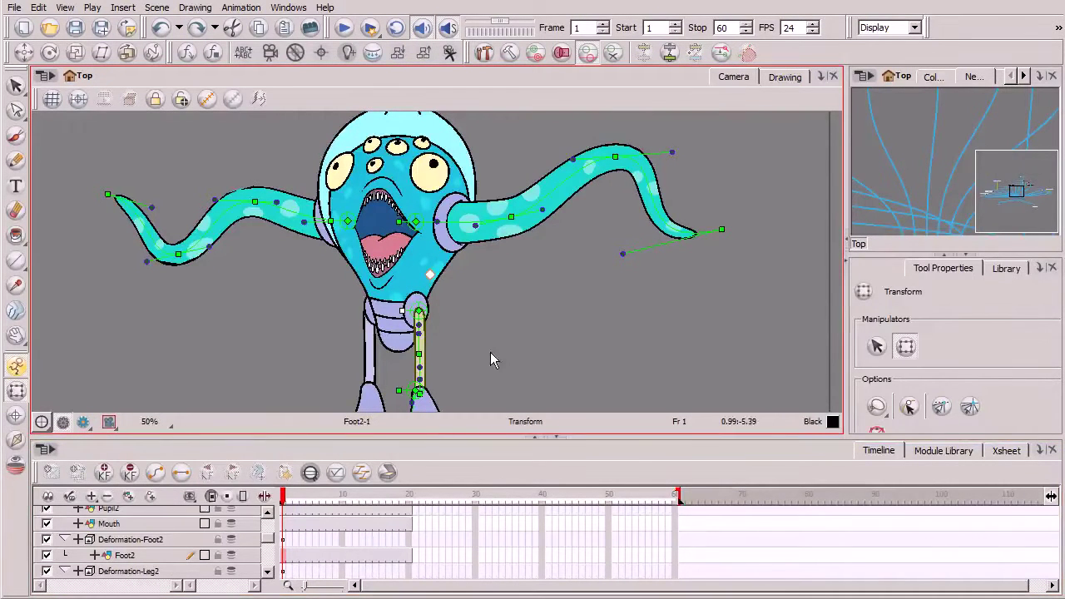
pyautogui.moveTo(529, 328)
pyautogui.mouseDown()
pyautogui.moveTo(542, 287)
pyautogui.moveTo(538, 325)
pyautogui.mouseUp()
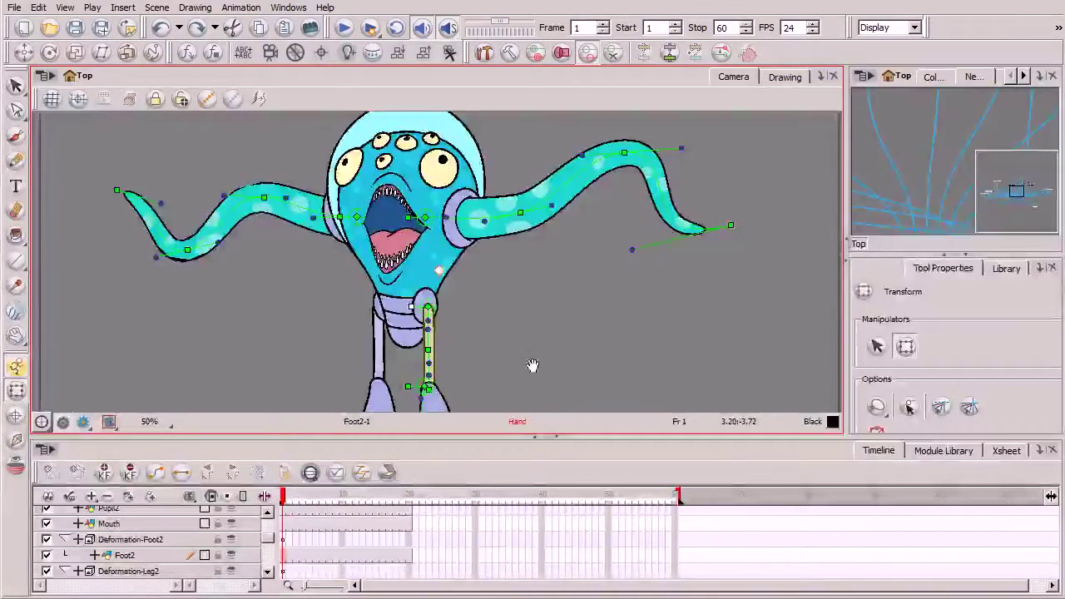
pyautogui.moveTo(532, 366); pyautogui.dragTo(540, 333)
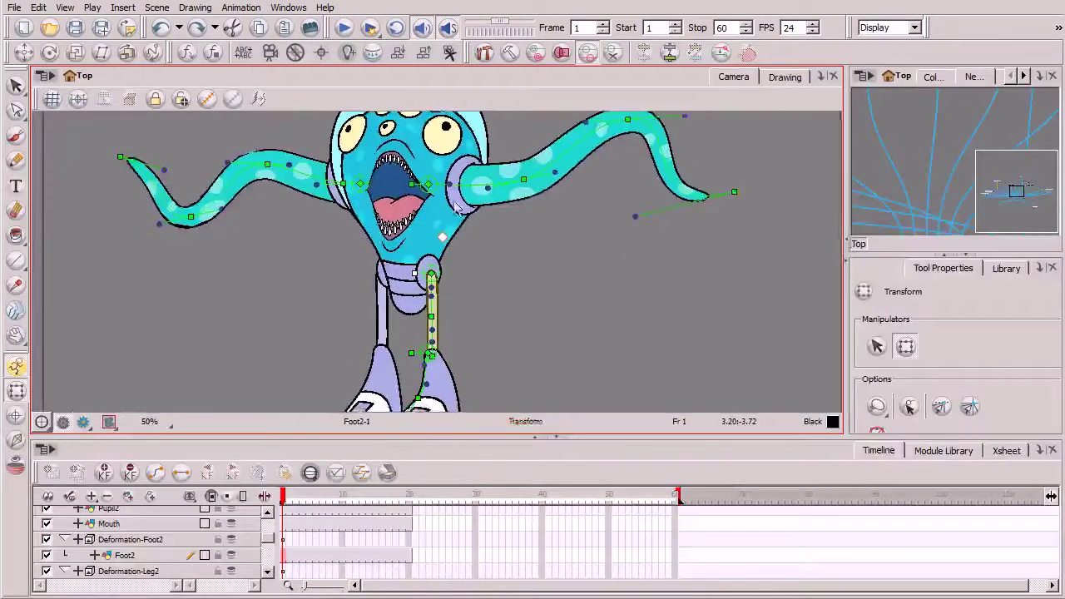
pyautogui.moveTo(456, 207); pyautogui.dragTo(509, 280)
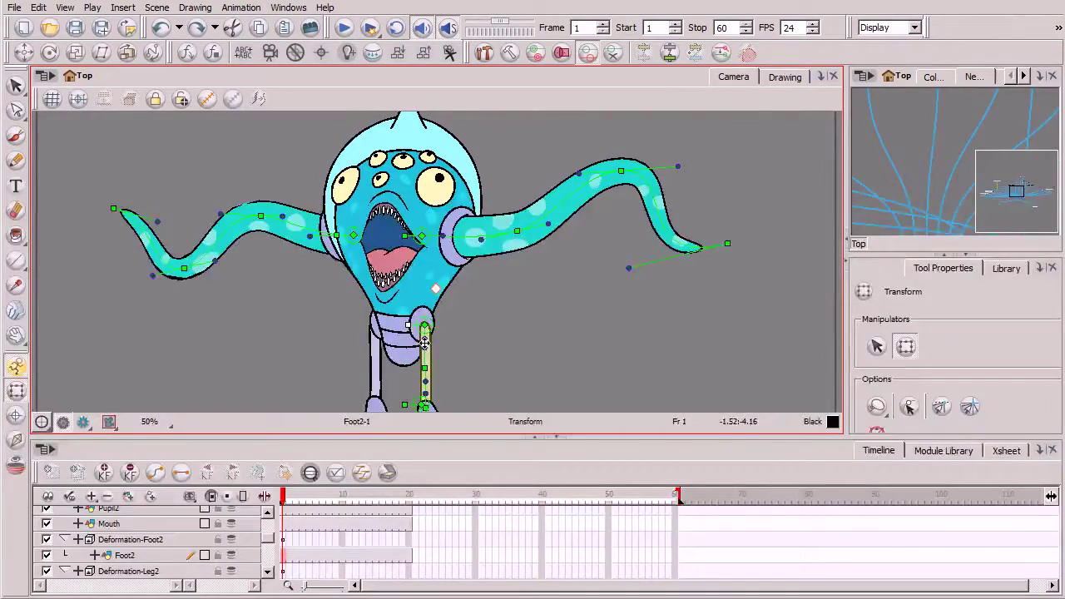
pyautogui.moveTo(510, 365); pyautogui.dragTo(512, 301)
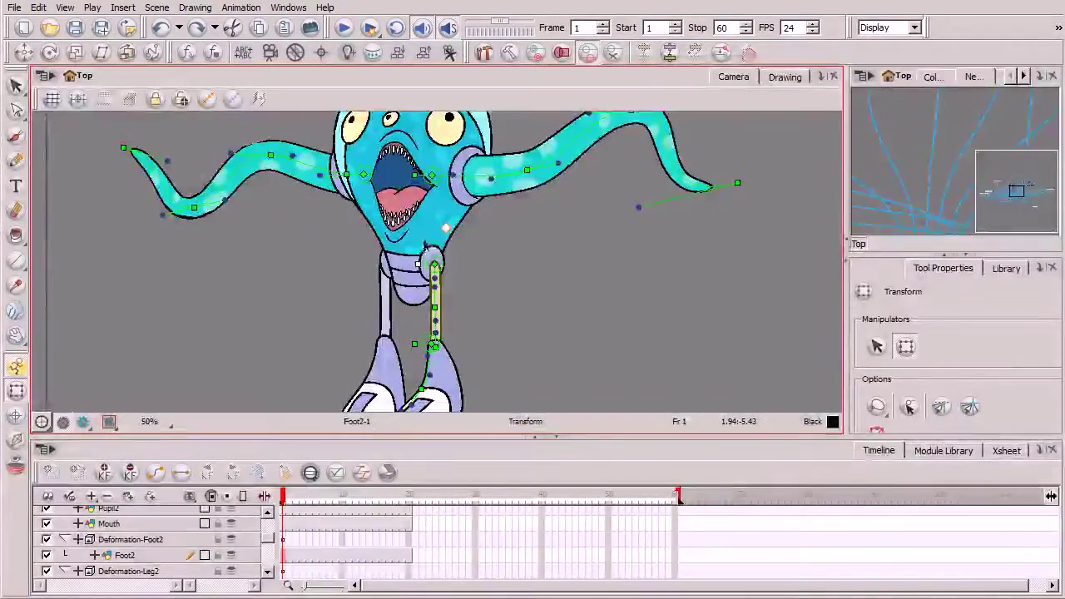
pyautogui.moveTo(476, 376); pyautogui.dragTo(482, 337)
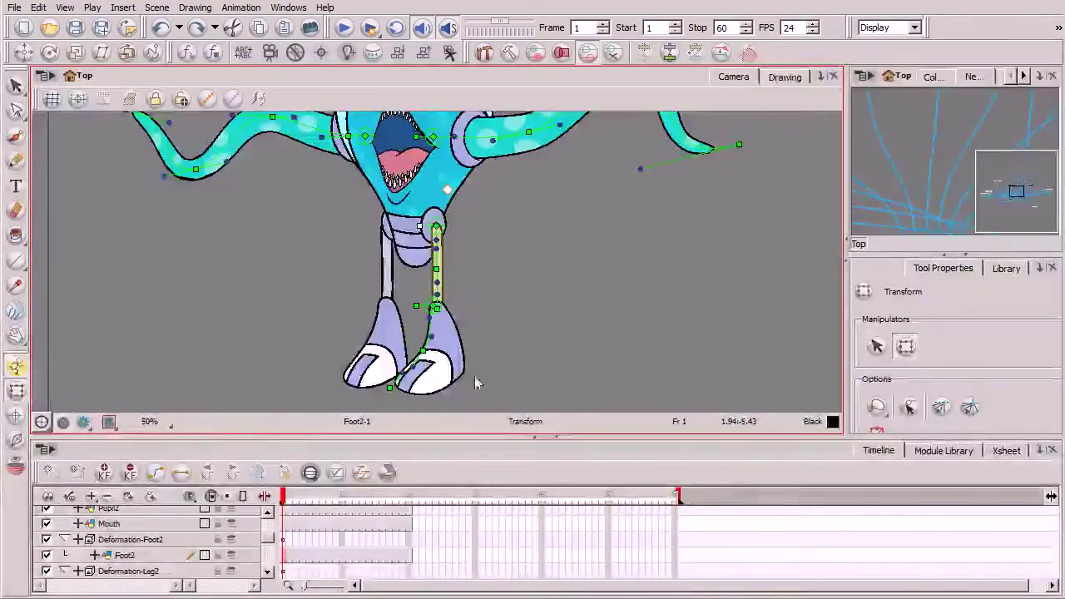
pyautogui.moveTo(614, 236); pyautogui.dragTo(599, 306)
pyautogui.press('1')
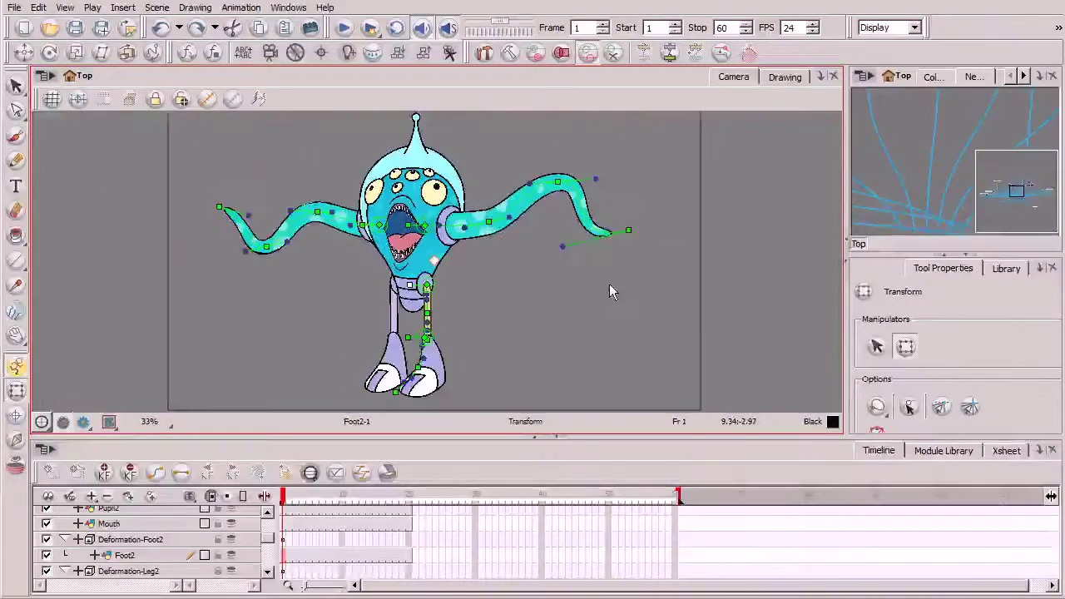